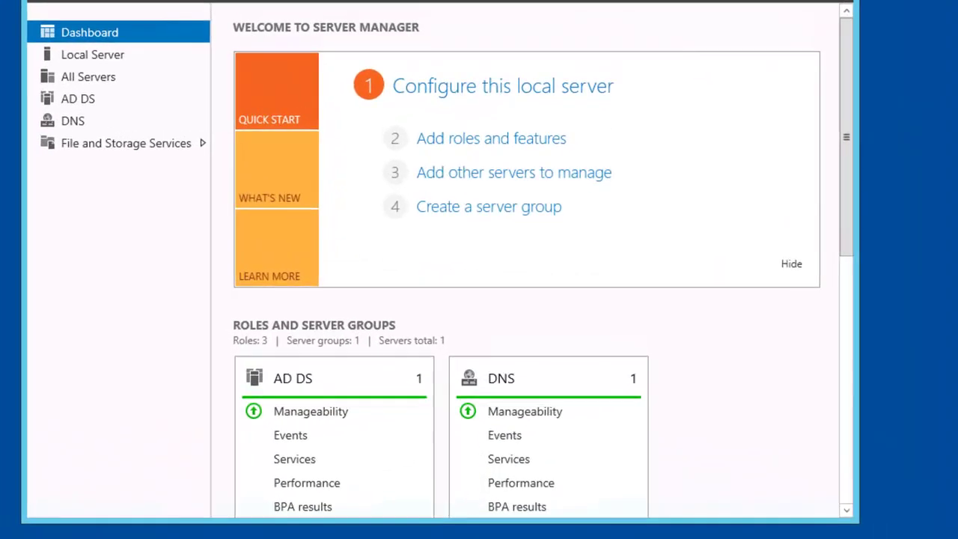
Launch Group Policy Management from the Server Manager Tools menu.
left_click(779, 1)
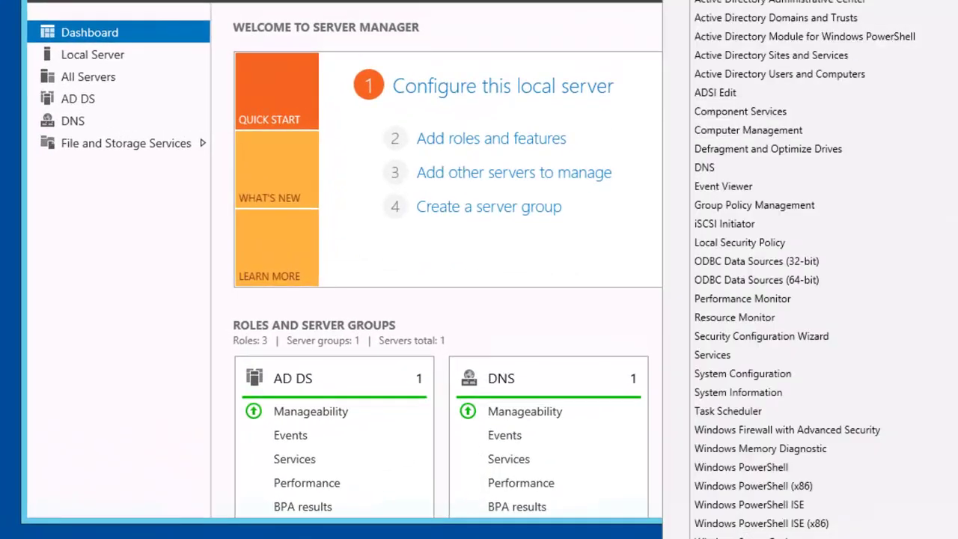
left_click(829, 205)
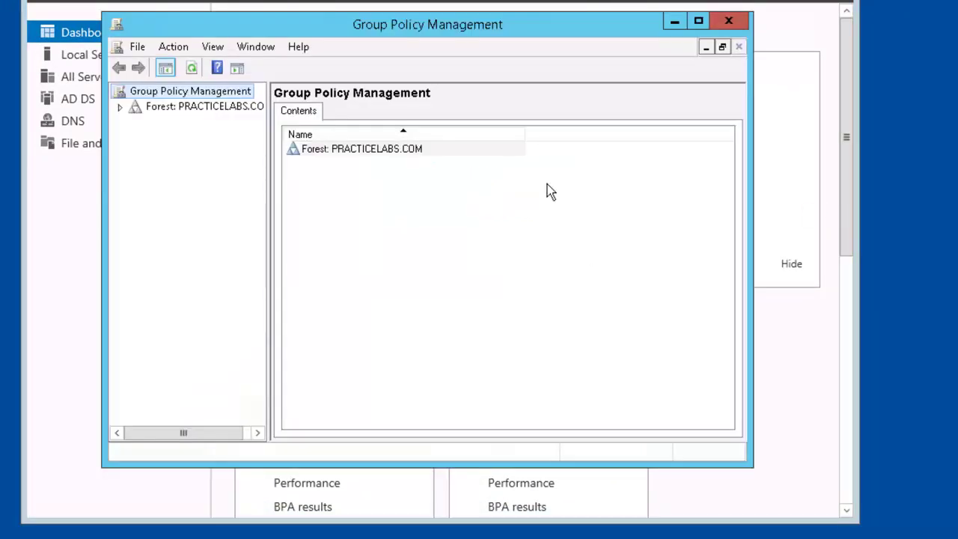
Create a GPO named 'Windows Firewall Rule' and link it to the PRACTICELABS.COM domain.
left_click(120, 107)
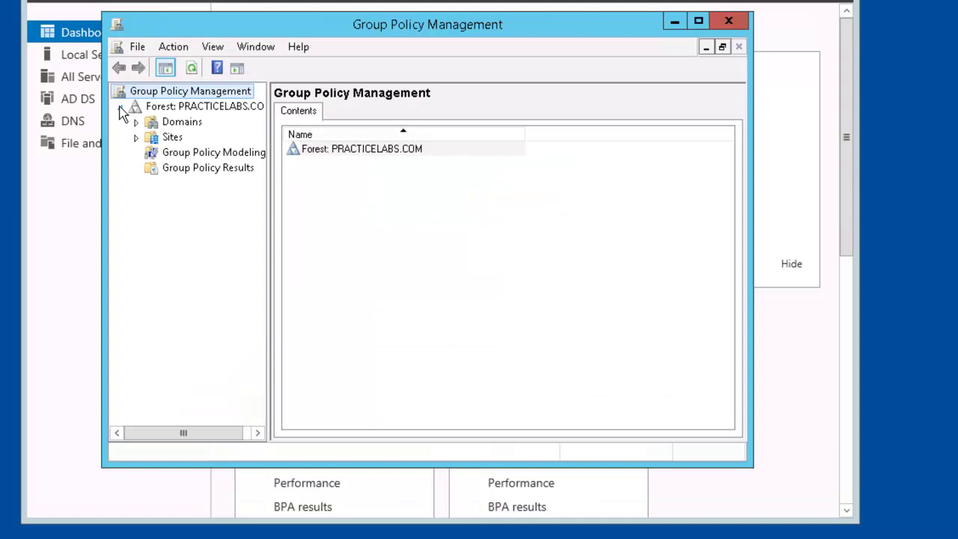
left_click(136, 122)
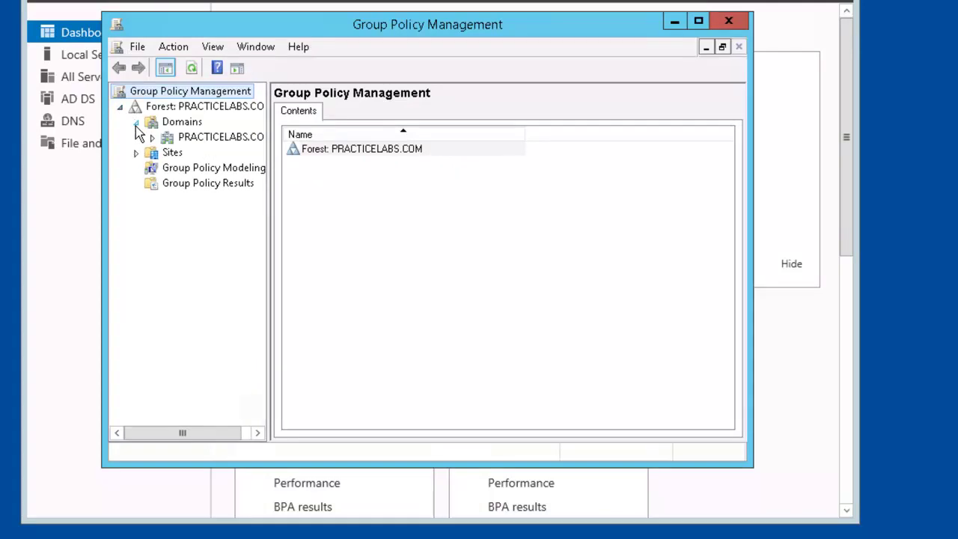
left_click(198, 141)
right_click(198, 142)
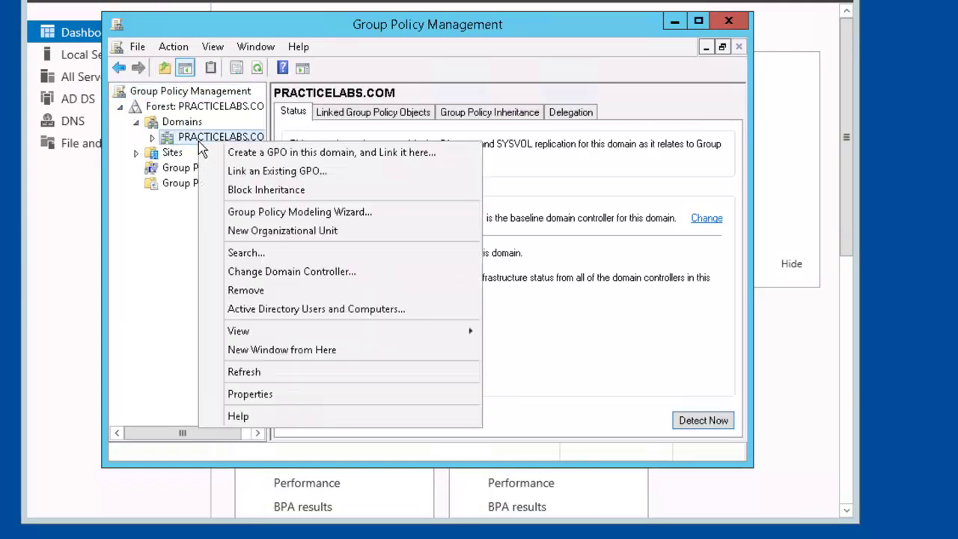
left_click(449, 153)
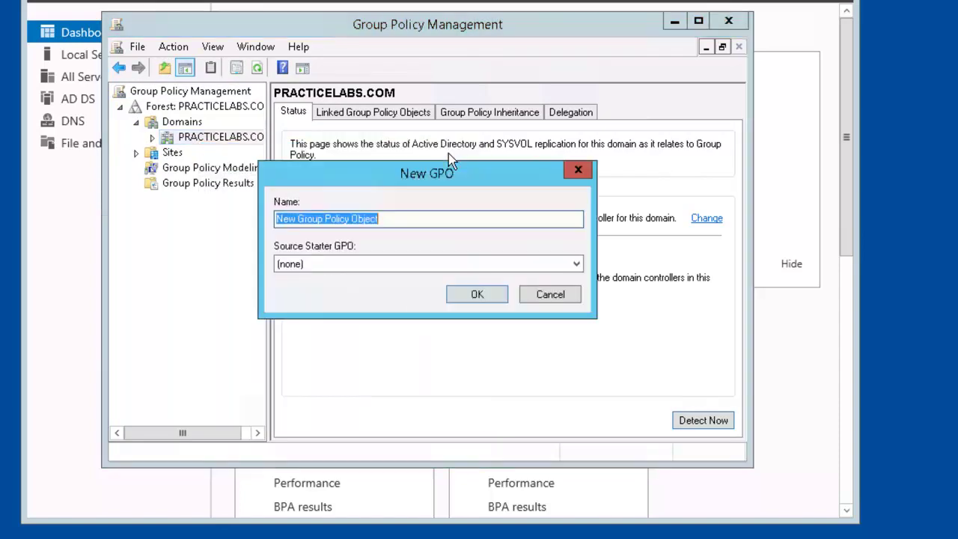
type("Windows Firewall Rule")
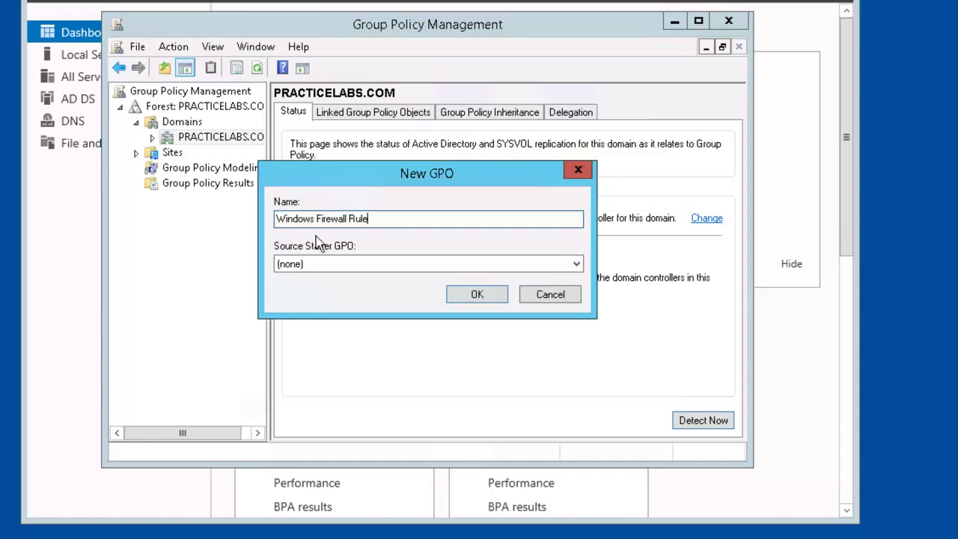
left_click(460, 299)
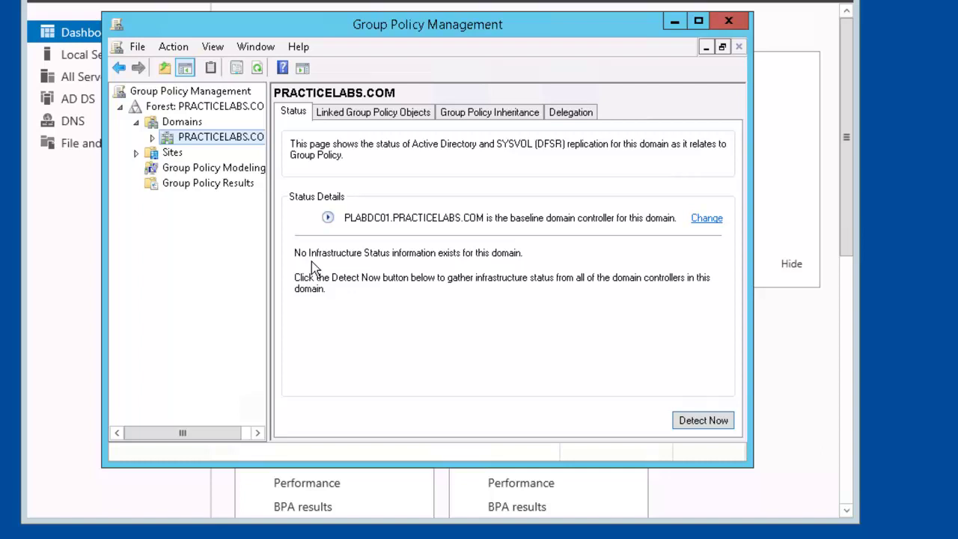
Add computer PLABDC01 to the Windows Firewall Rule GPO's security filtering.
left_click(154, 139)
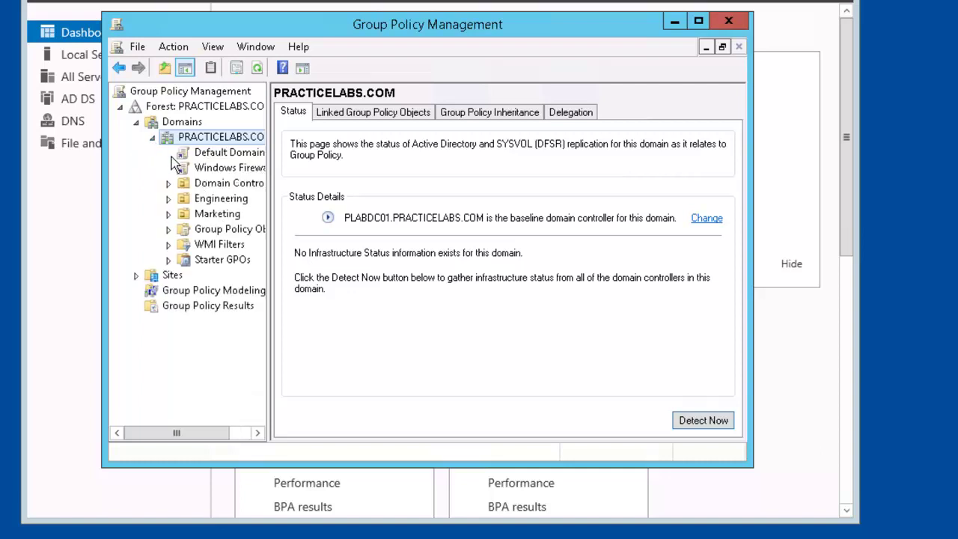
left_click(210, 169)
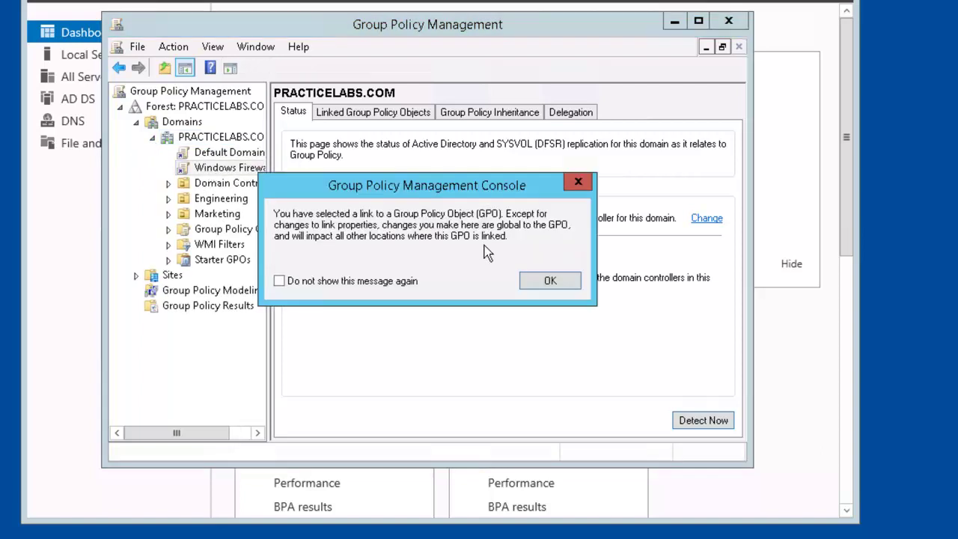
left_click(554, 286)
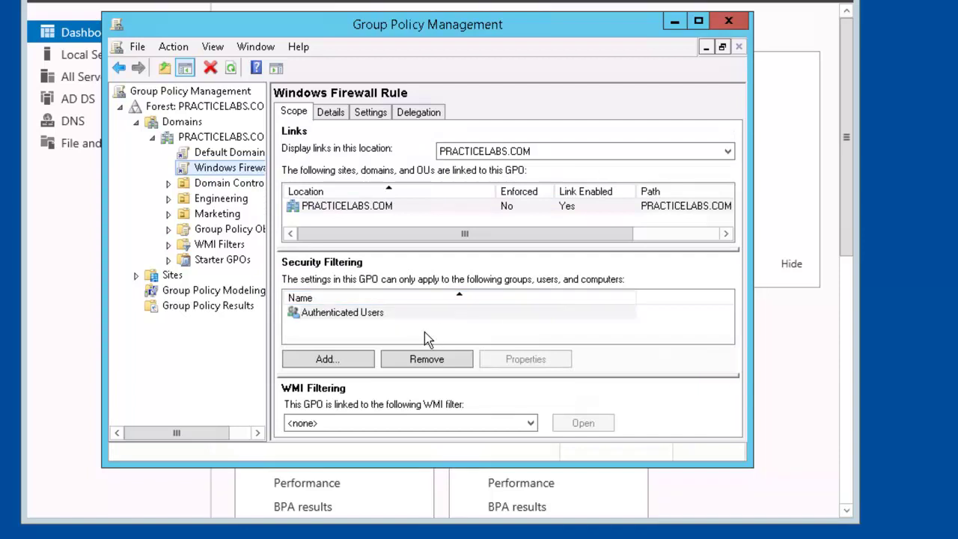
left_click(347, 365)
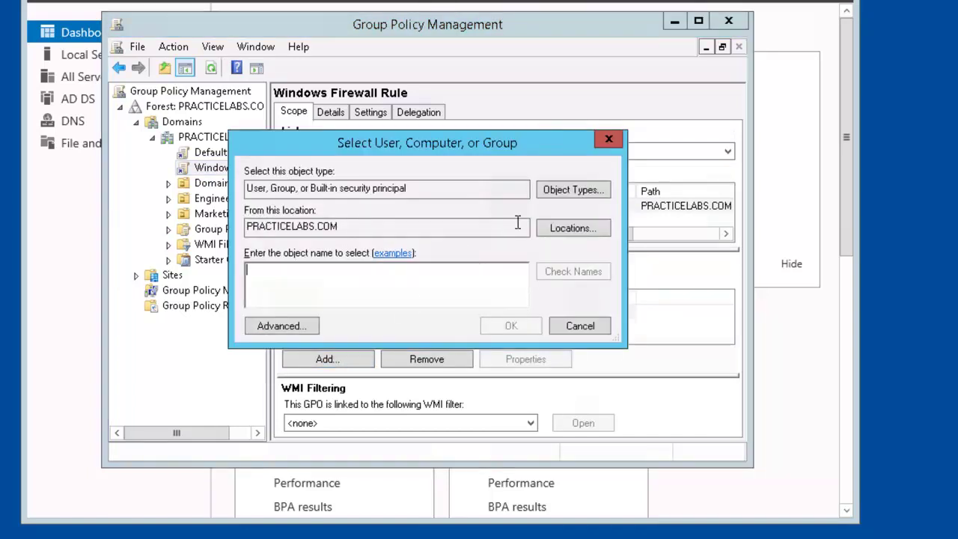
left_click(595, 188)
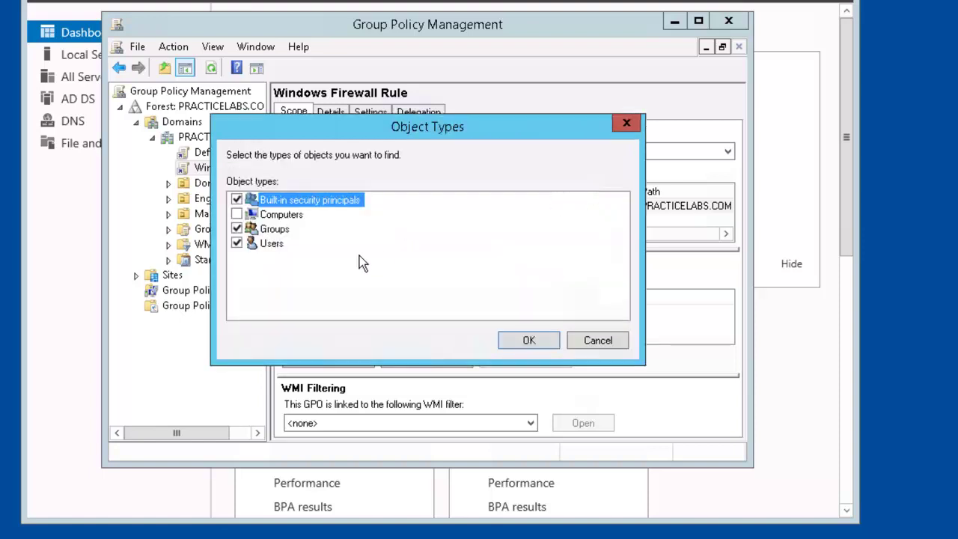
left_click(248, 216)
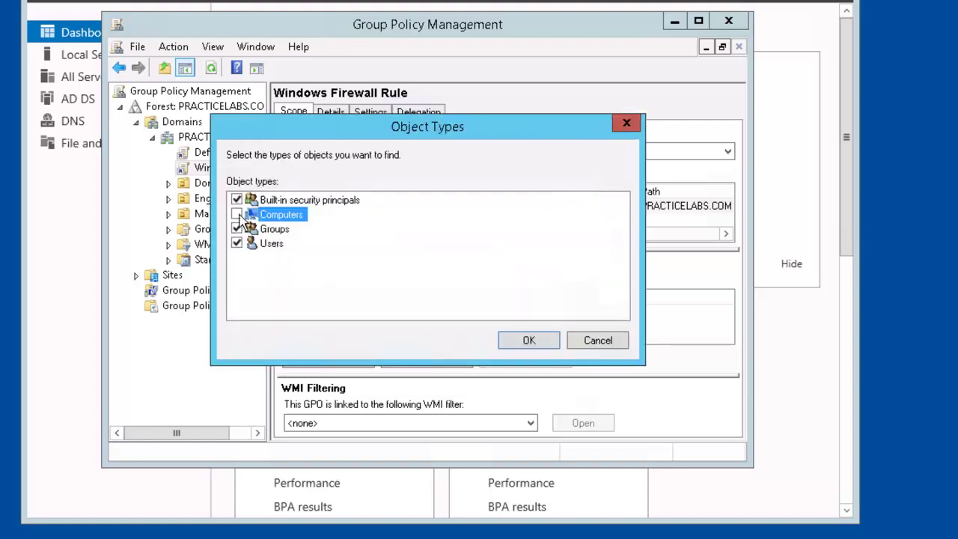
left_click(236, 214)
left_click(538, 345)
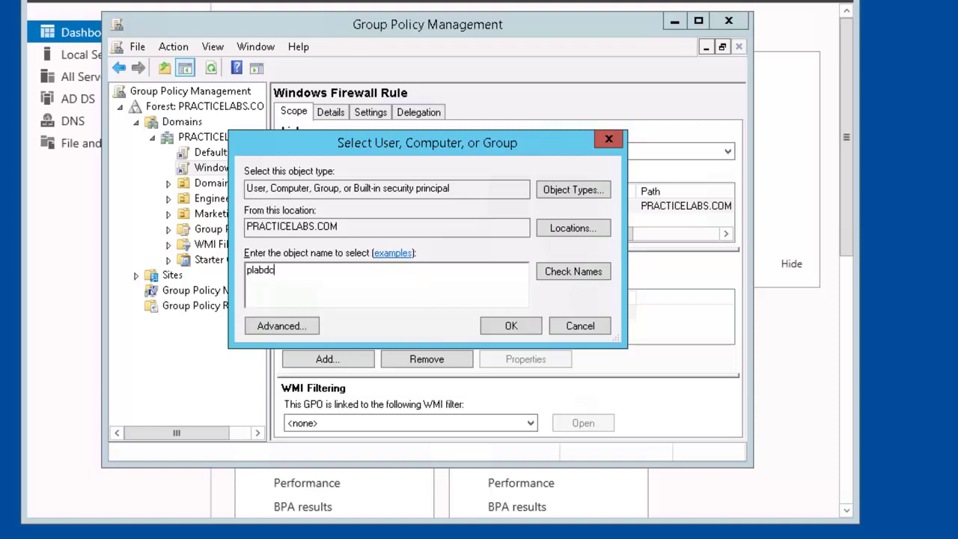
type("plabdc01")
left_click(603, 275)
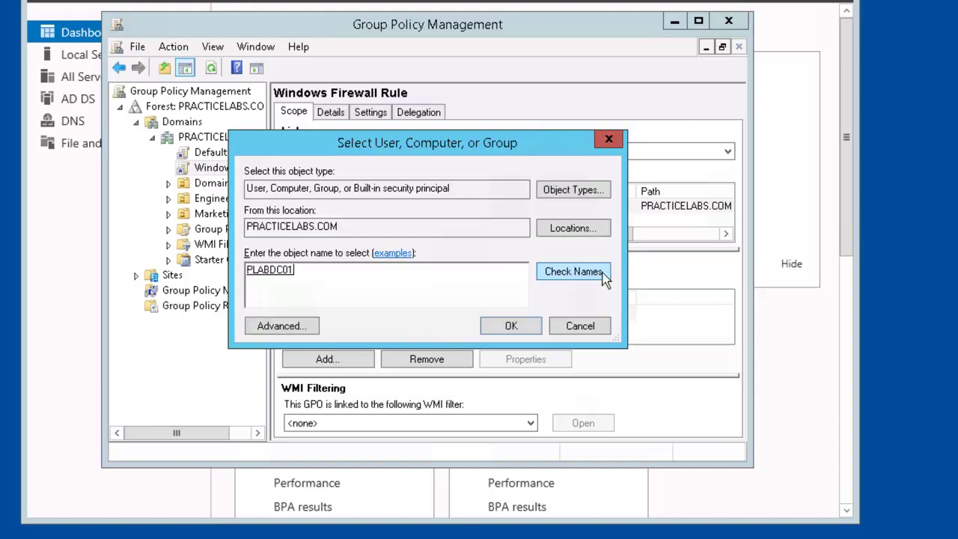
left_click(513, 325)
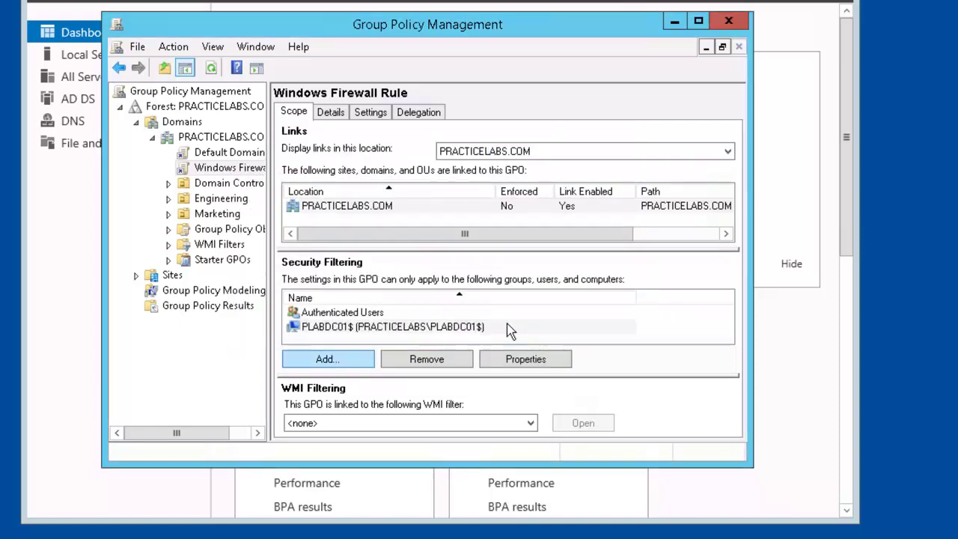
Add computer PLABDM01 to the security filtering as well.
left_click(345, 361)
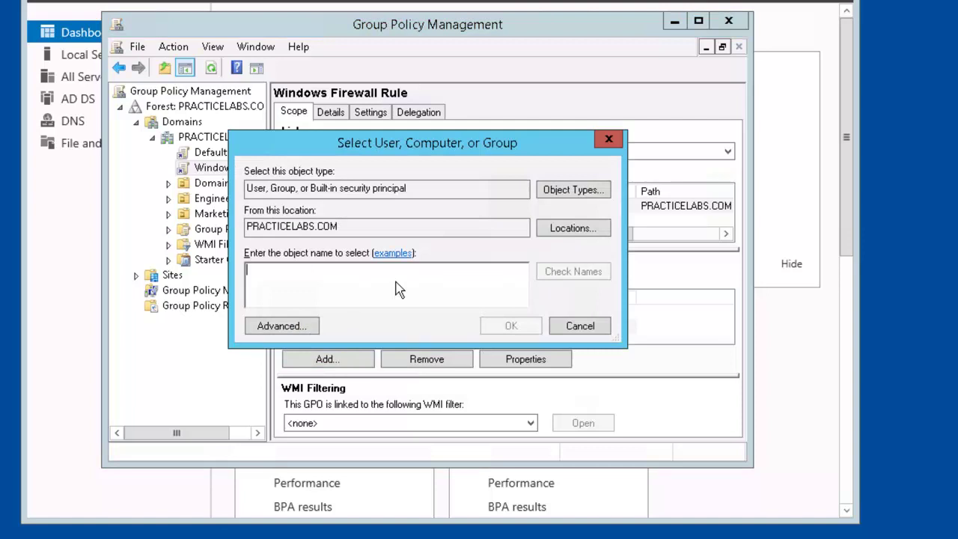
left_click(561, 192)
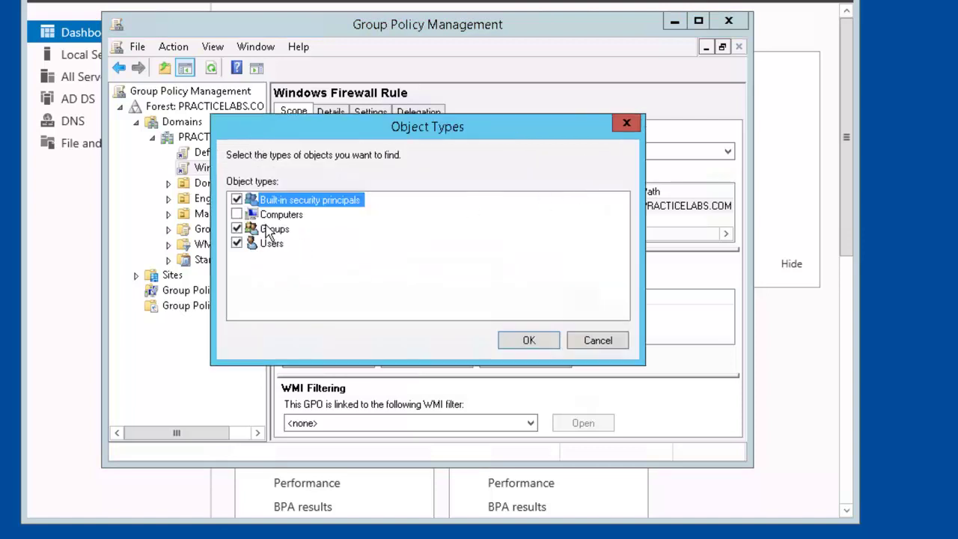
left_click(236, 214)
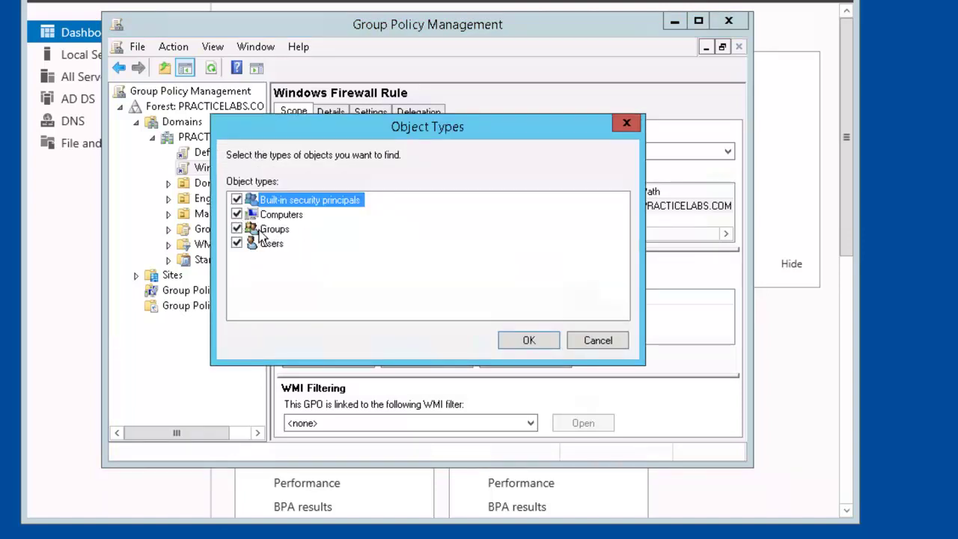
left_click(528, 341)
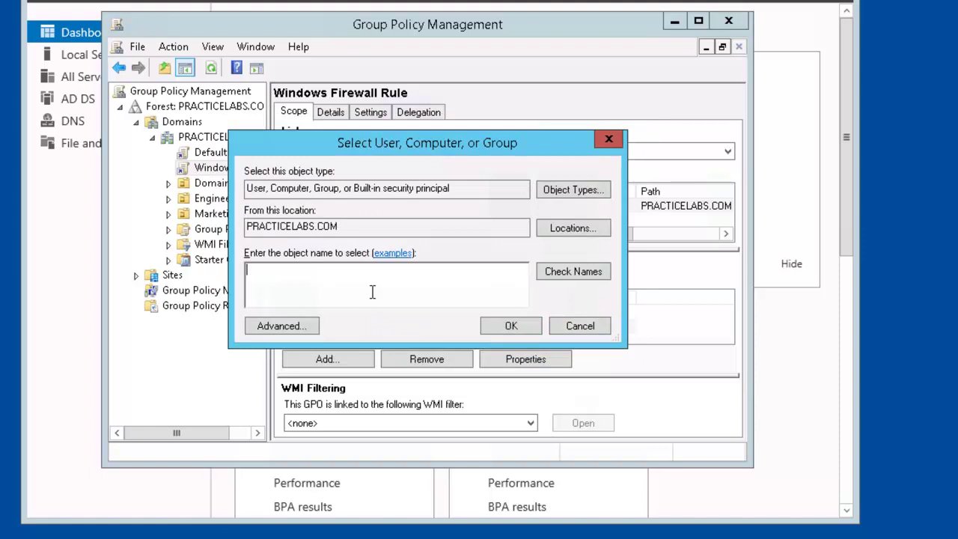
type("plabdm01")
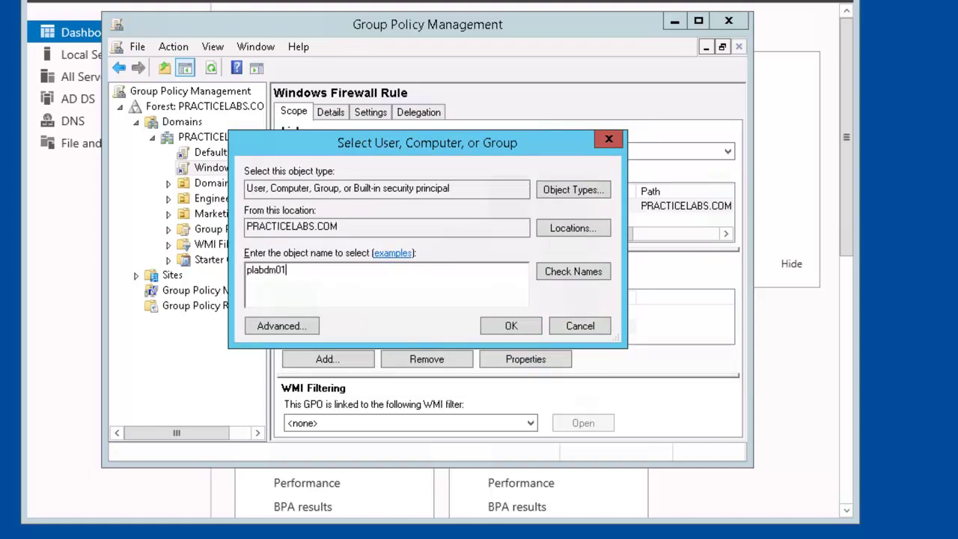
left_click(566, 272)
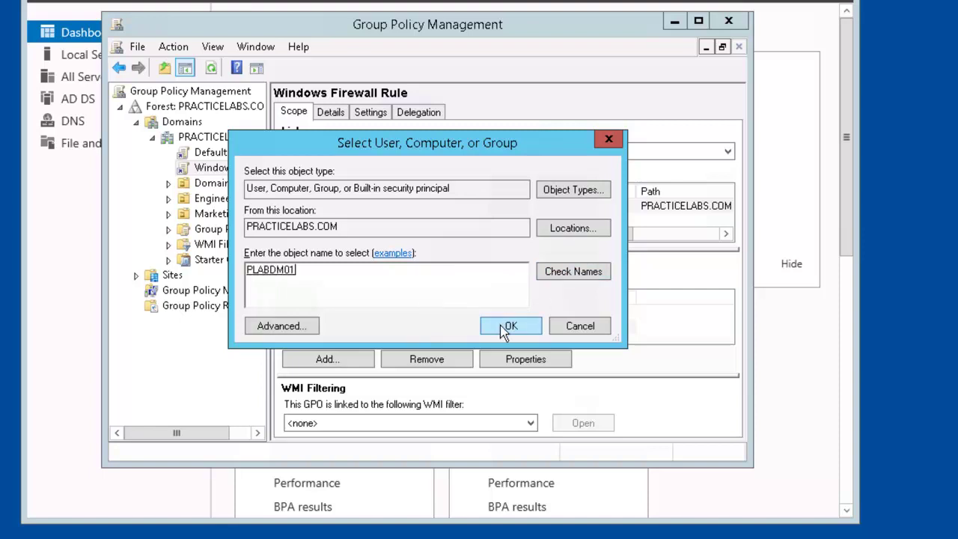
left_click(508, 328)
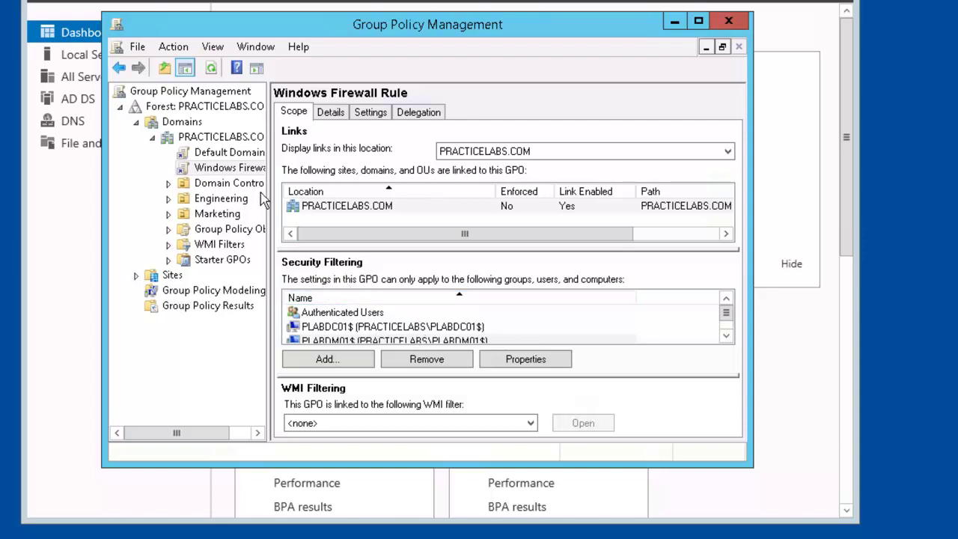
Edit the GPO and expand Computer Configuration > Windows Settings > Security Settings.
right_click(227, 172)
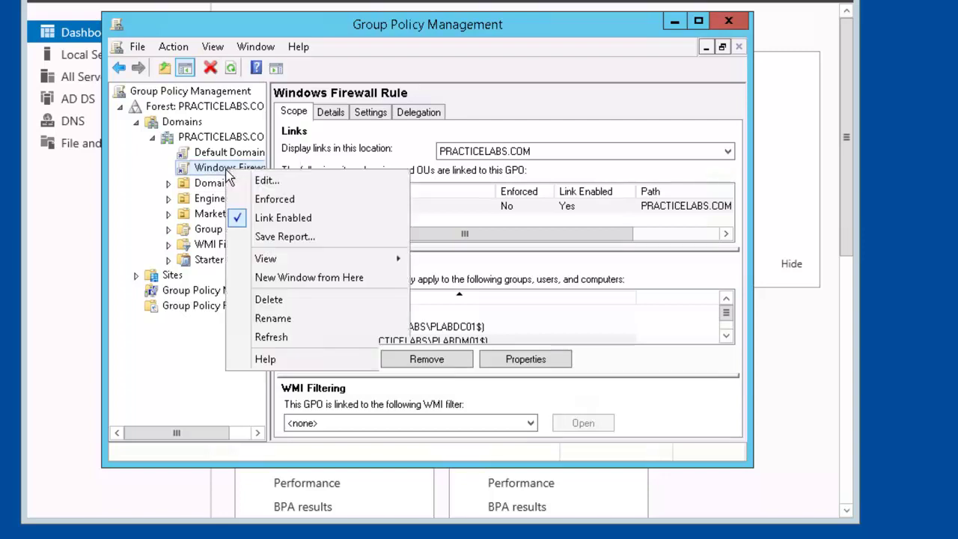
left_click(291, 182)
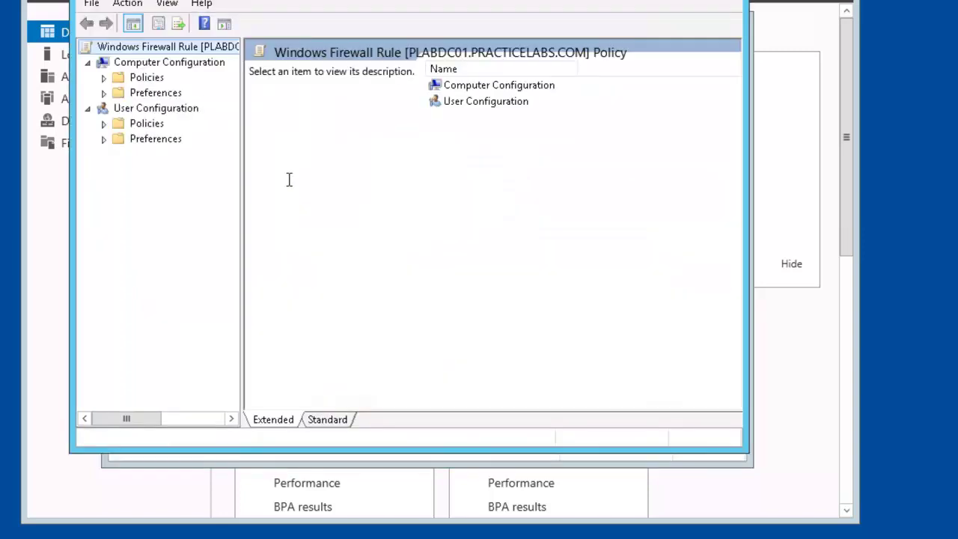
left_click(104, 78)
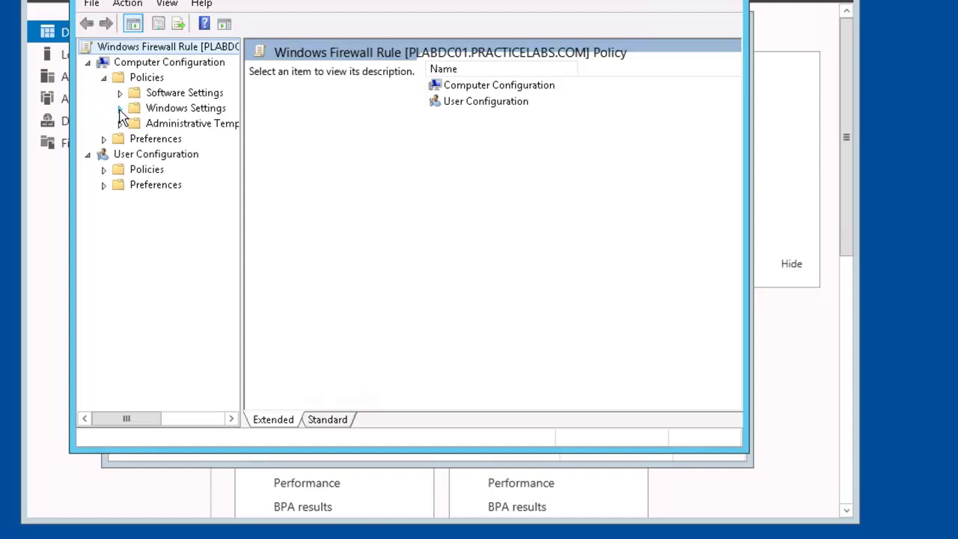
left_click(119, 108)
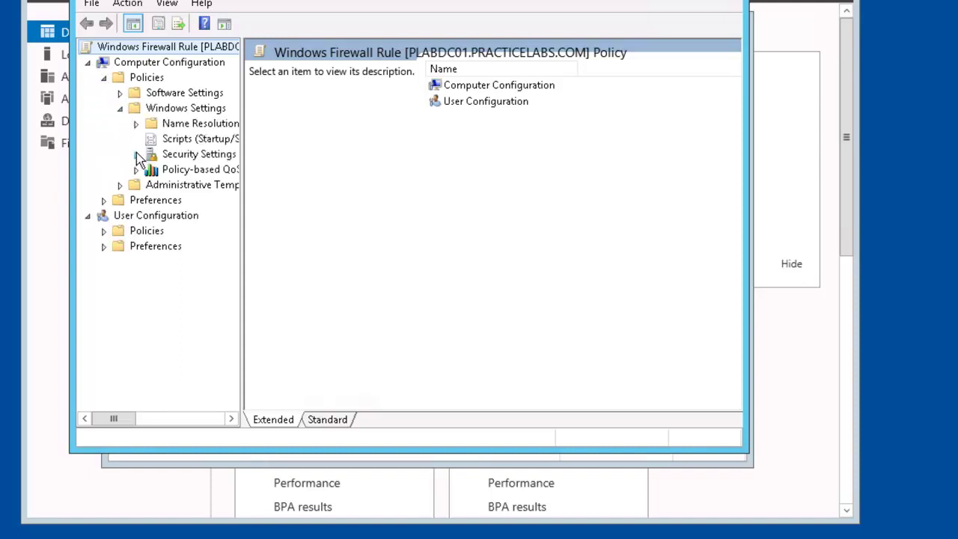
left_click(136, 154)
scroll(137, 159, "down", 1)
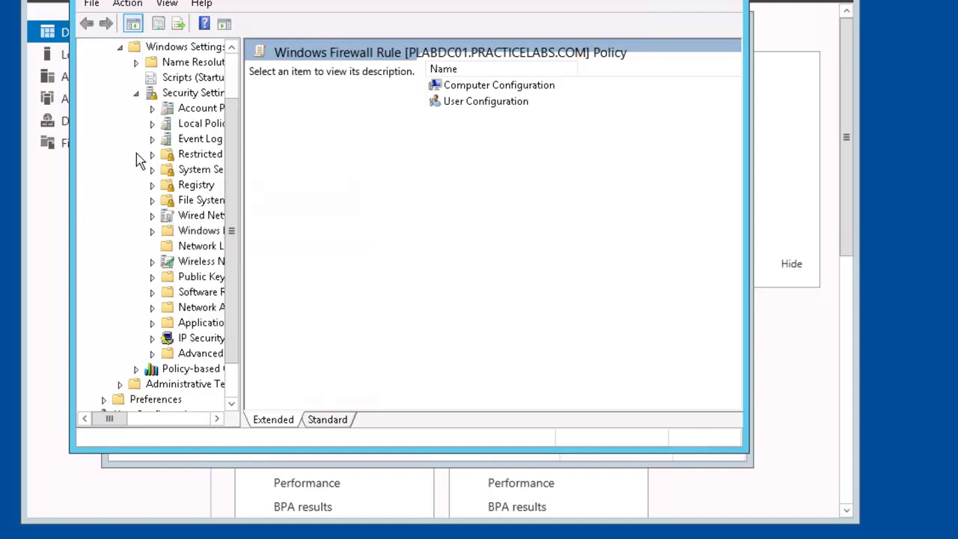
Expand Windows Firewall with Advanced Security and select its Inbound Rules.
left_click(153, 232)
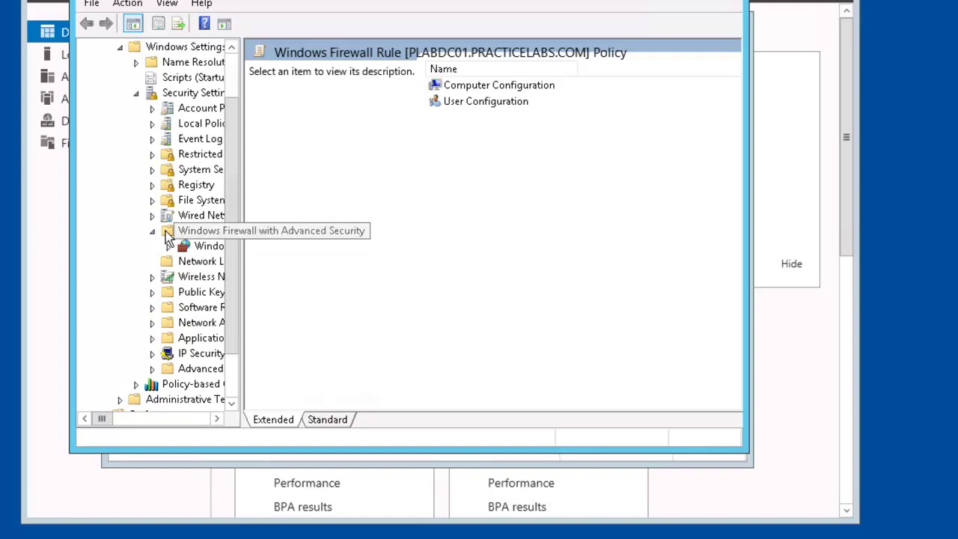
left_click(167, 233)
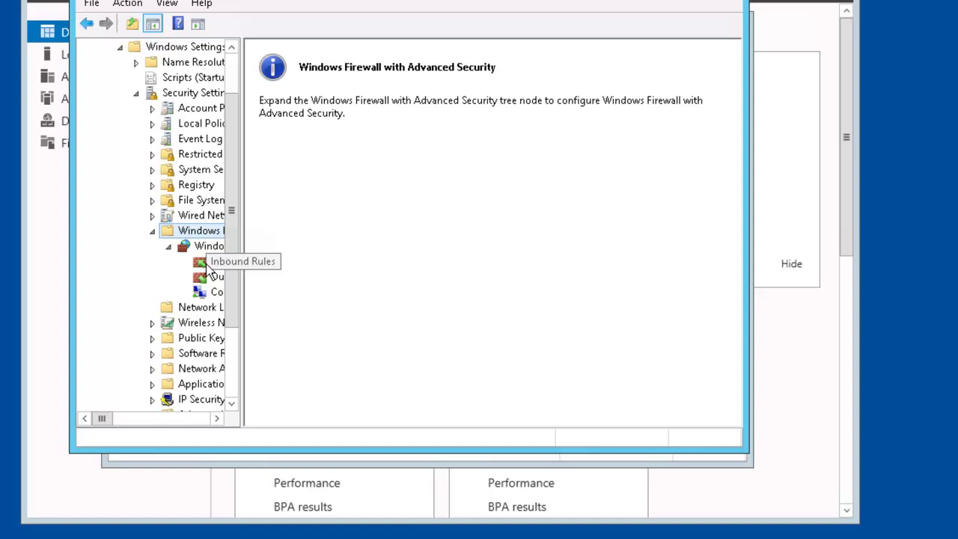
right_click(205, 263)
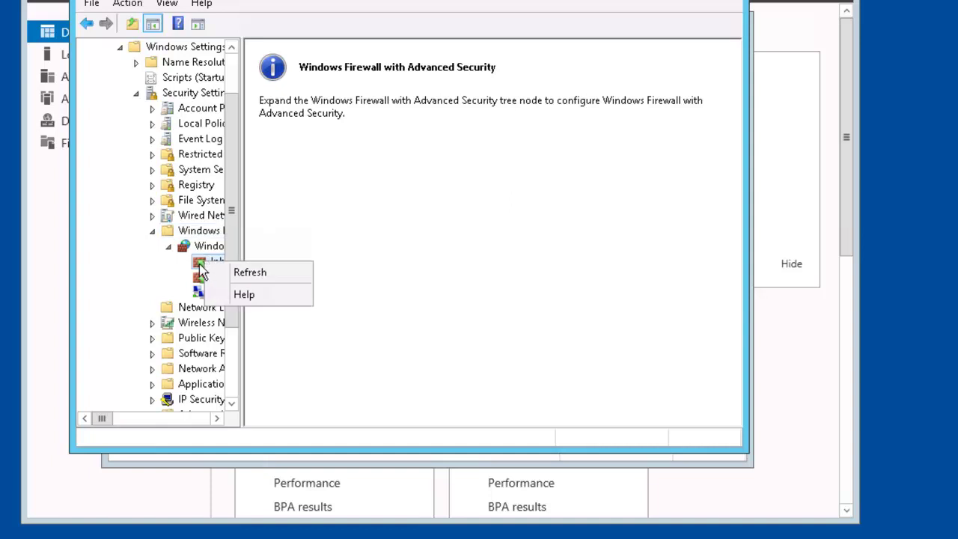
left_click(200, 264)
right_click(201, 266)
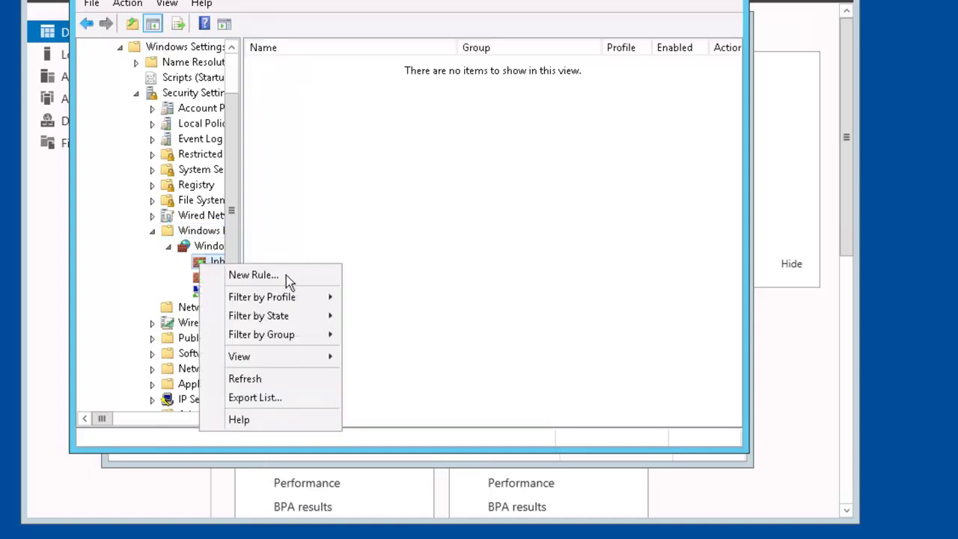
Start a custom inbound rule for all programs with protocol type ICMPv4.
left_click(286, 275)
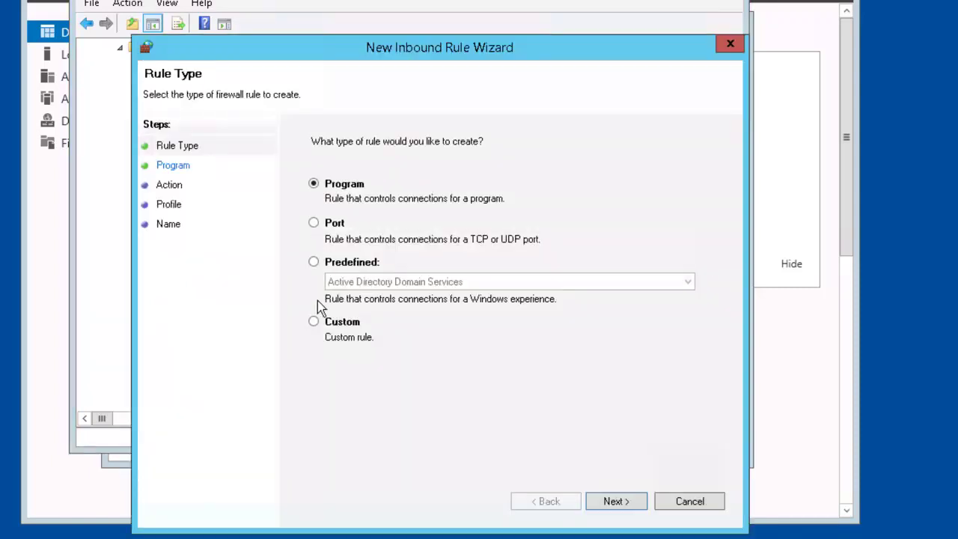
left_click(314, 321)
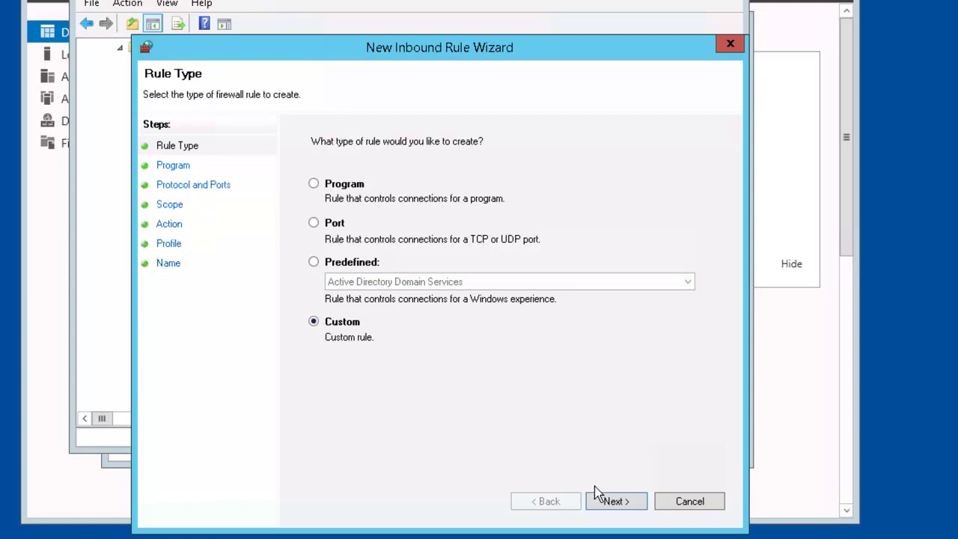
left_click(611, 502)
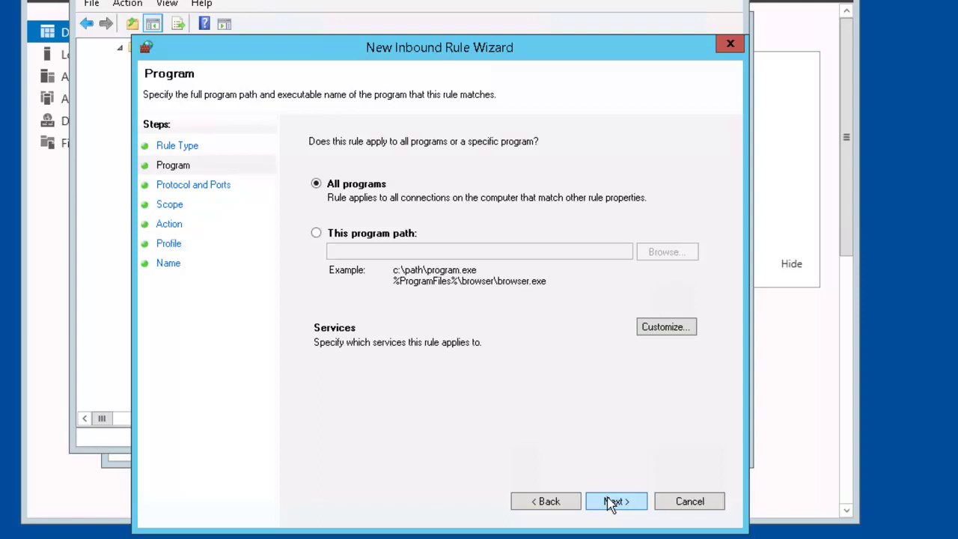
left_click(611, 501)
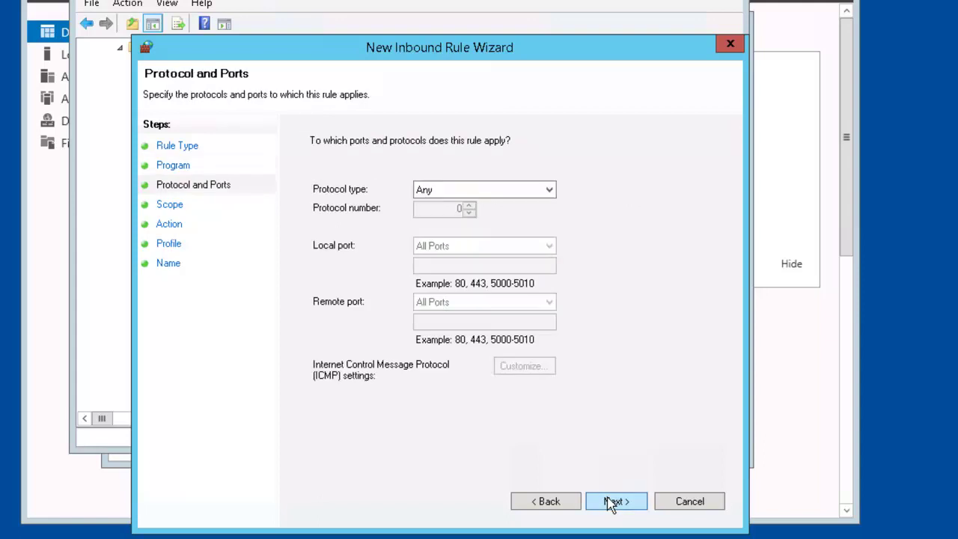
left_click(549, 191)
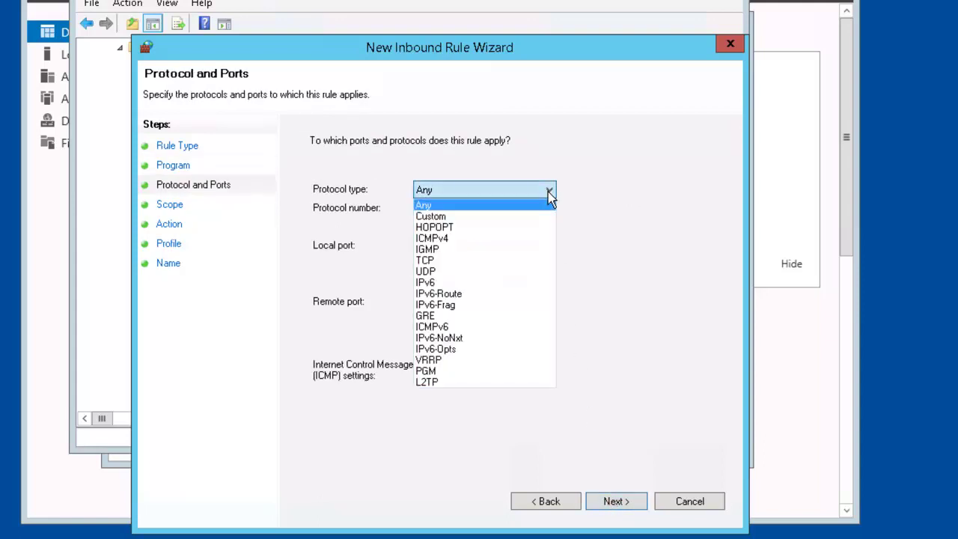
left_click(464, 239)
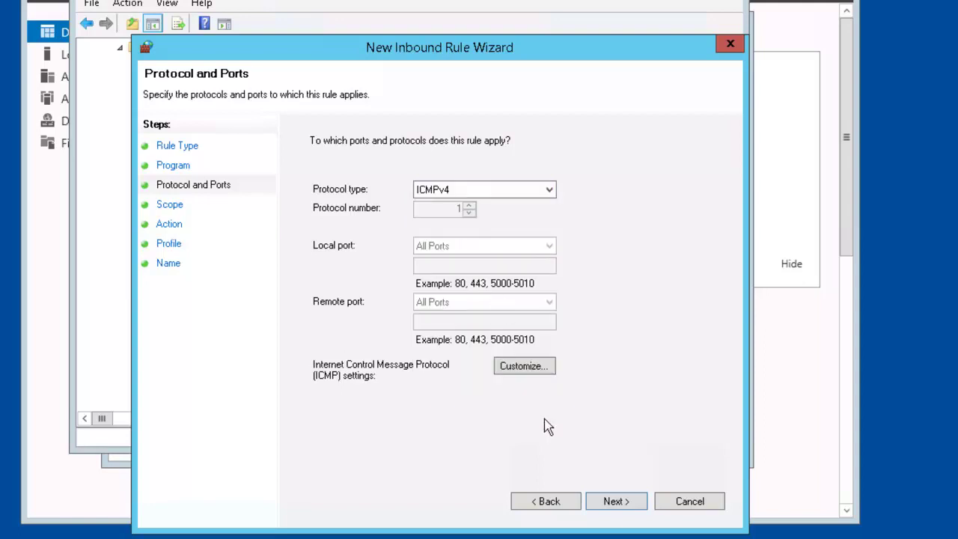
Keep any IP, Allow, and all profiles; name the rule 'Firewall Rule PLABDC01 PLABDM01'.
left_click(610, 506)
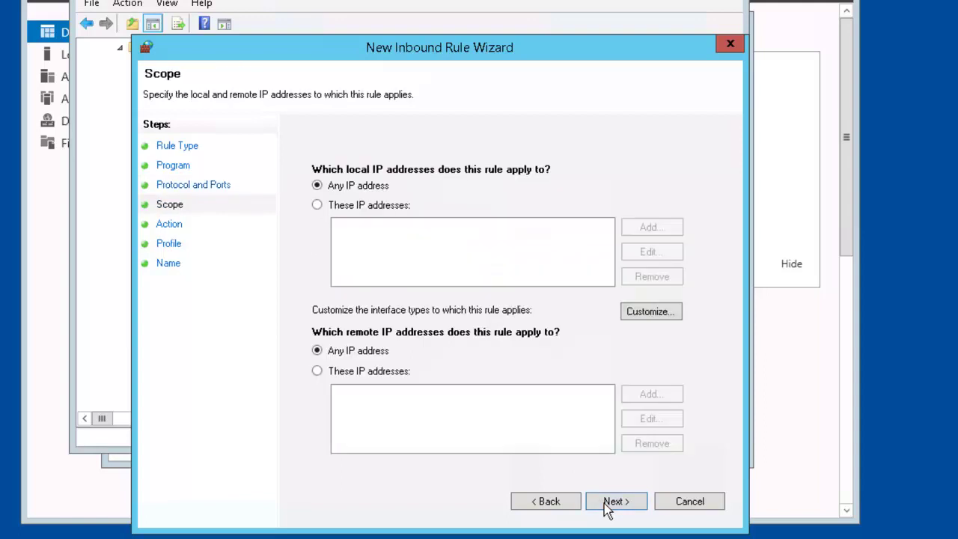
left_click(614, 506)
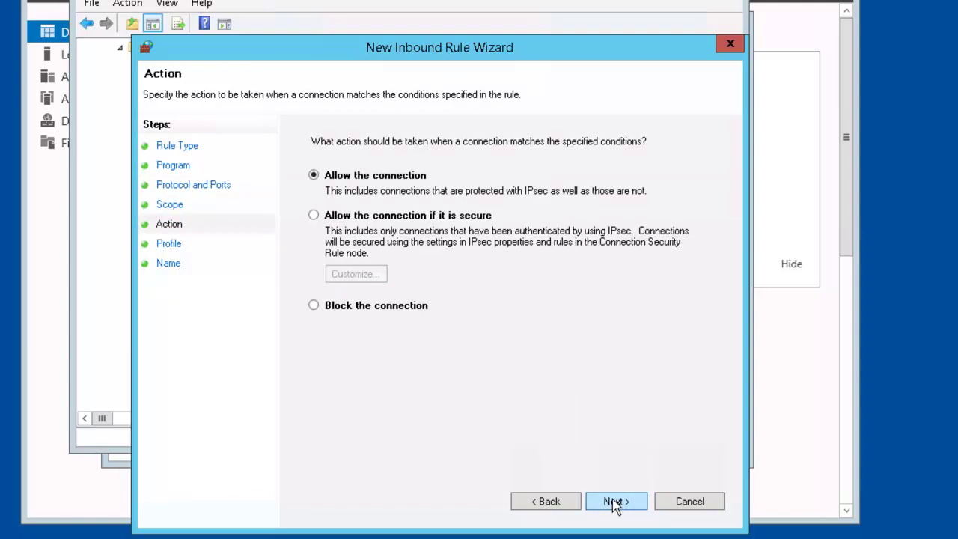
left_click(615, 506)
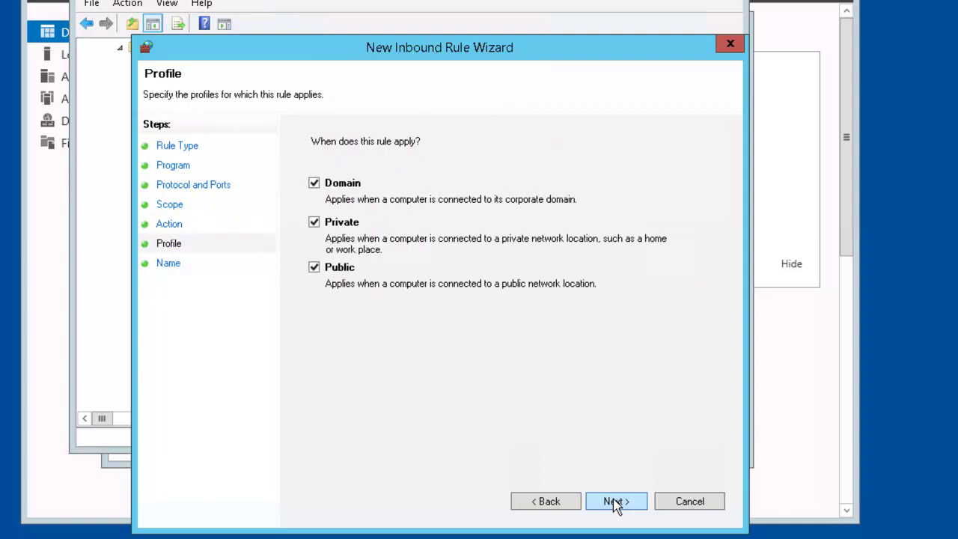
left_click(615, 506)
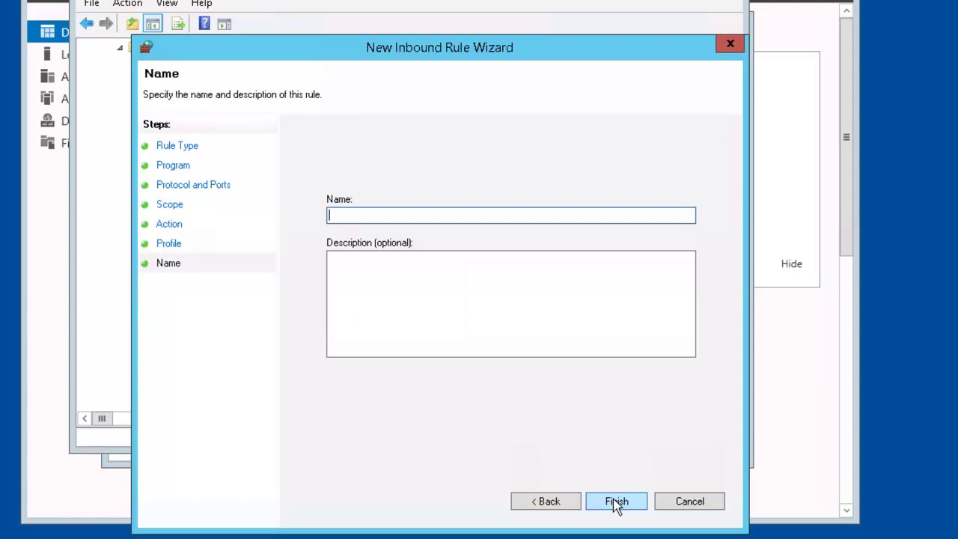
type("Firewall Rule PLABDC01 PLABDM01")
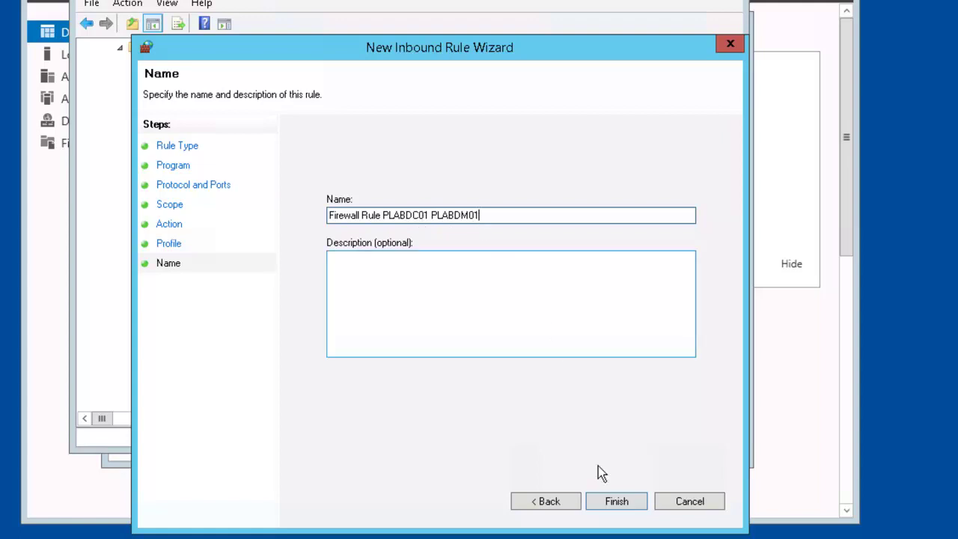
left_click(618, 501)
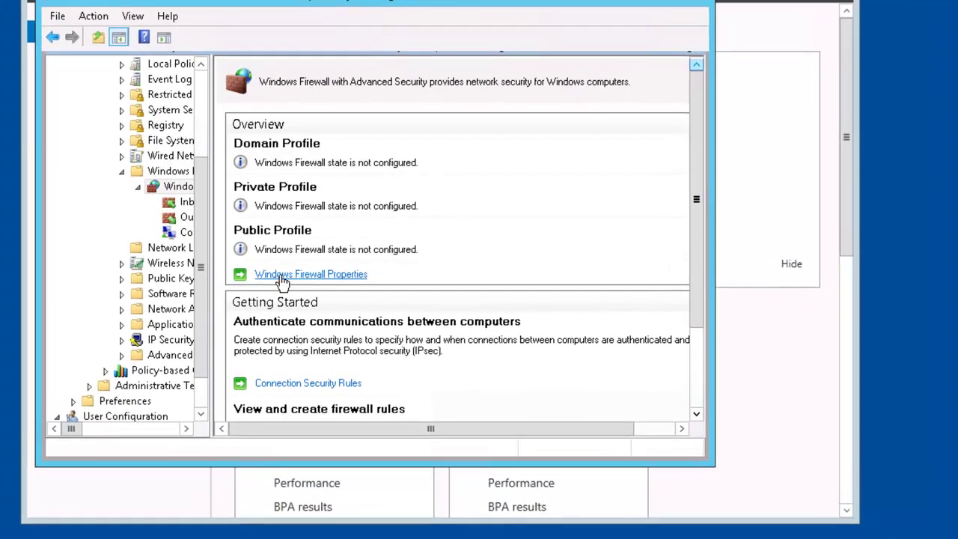
Start a custom connection security rule: any endpoints, inbound authentication required, computer and user Kerberos V5.
left_click(185, 232)
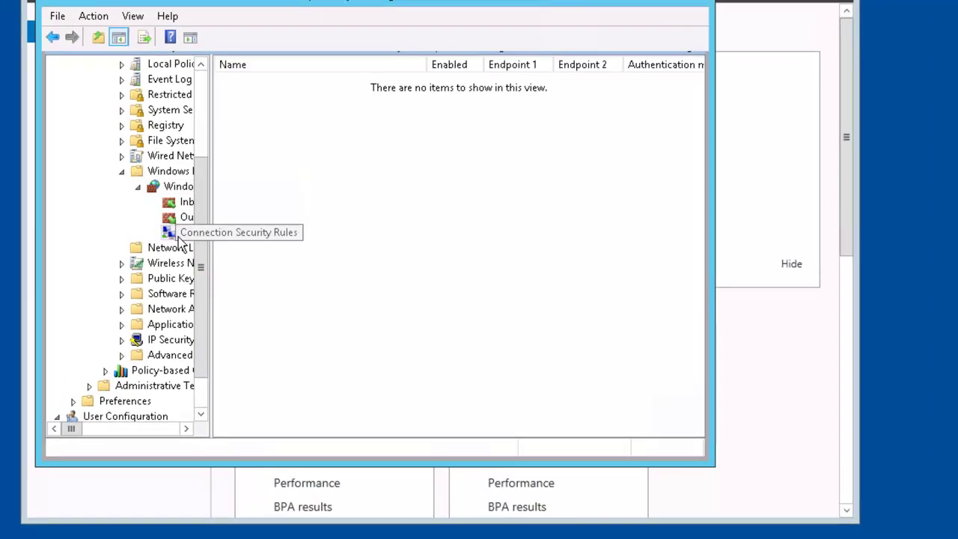
right_click(178, 237)
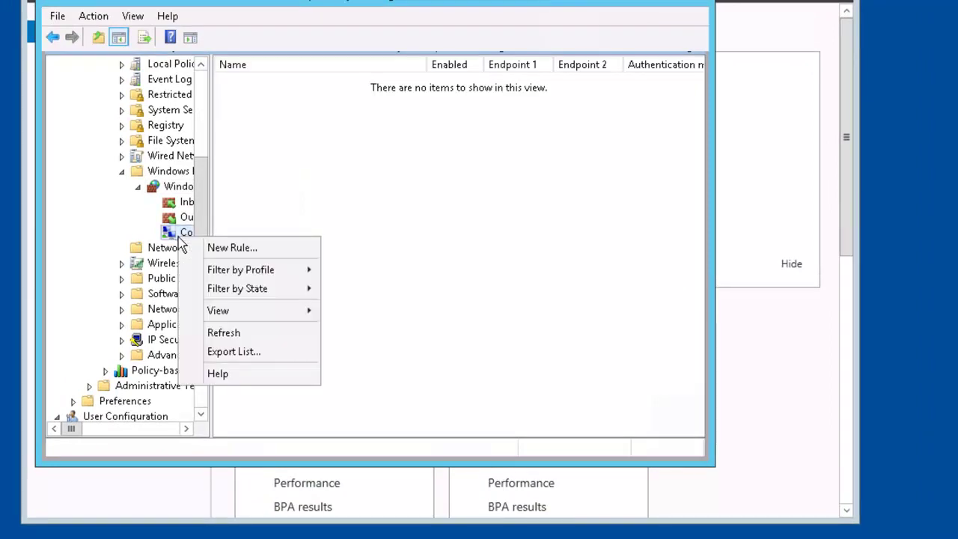
left_click(269, 250)
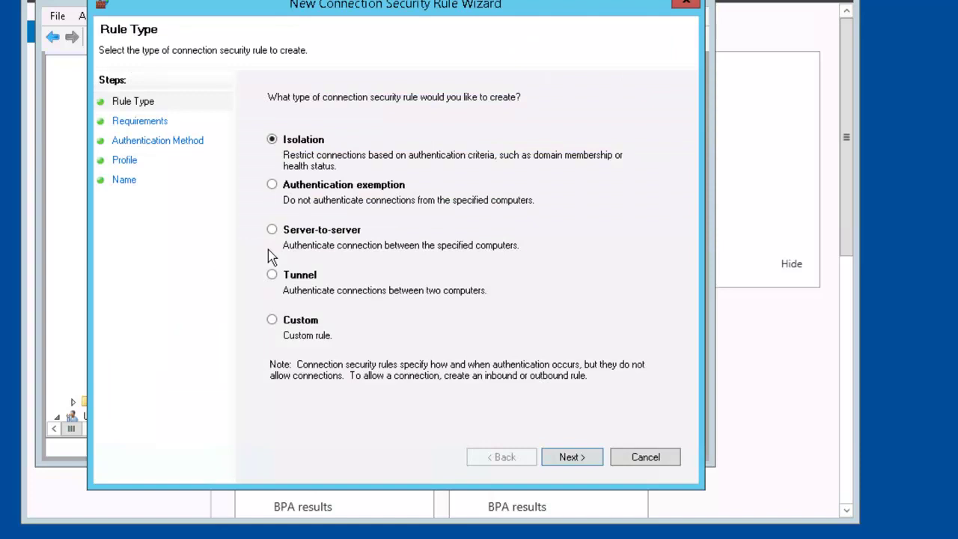
left_click(303, 321)
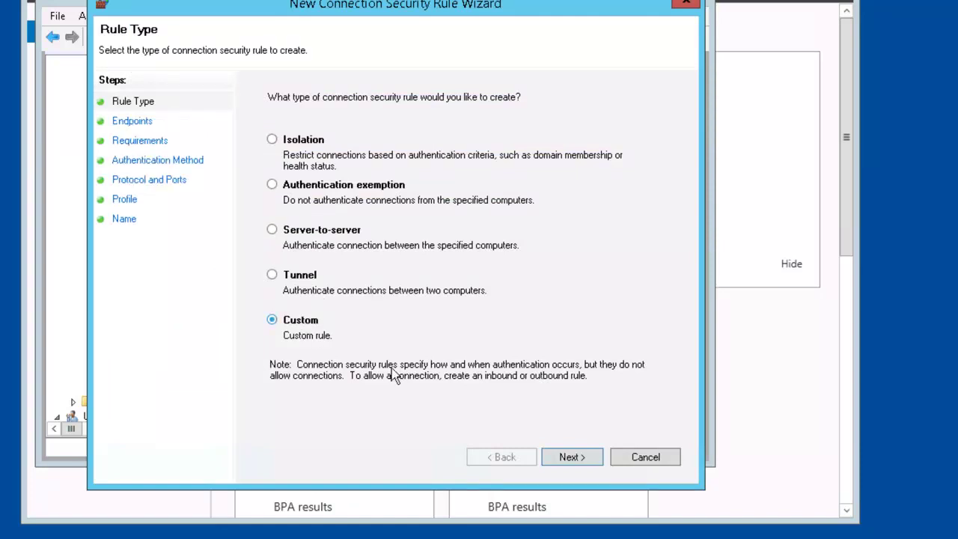
left_click(573, 458)
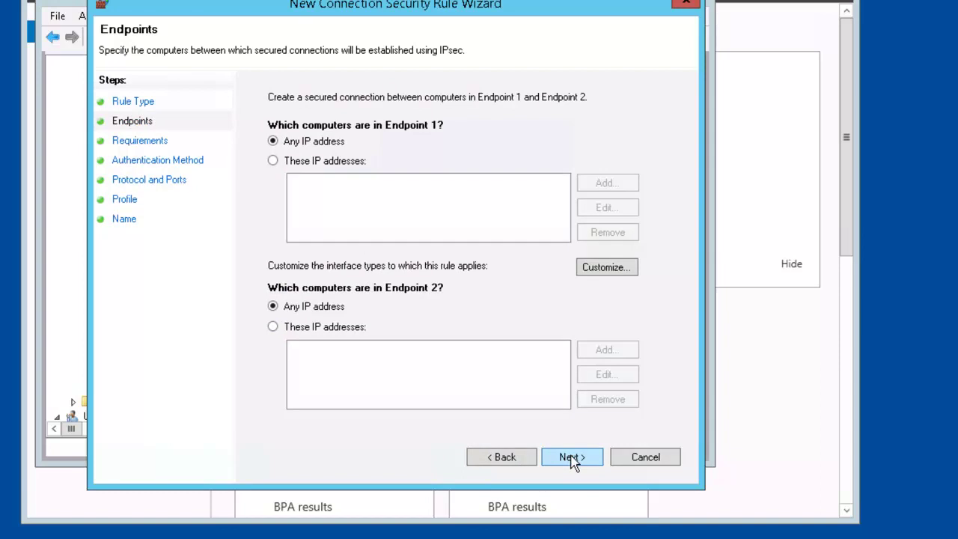
left_click(573, 458)
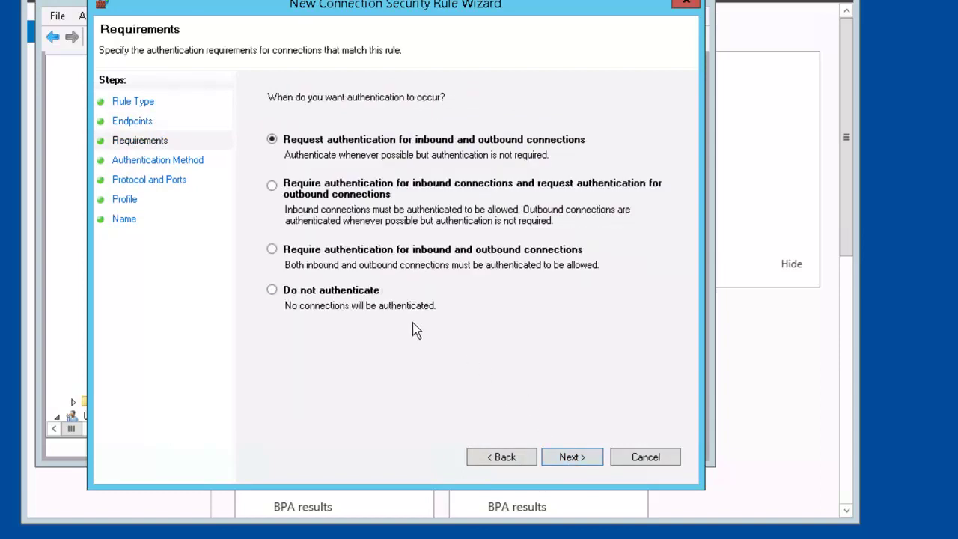
left_click(274, 193)
left_click(570, 460)
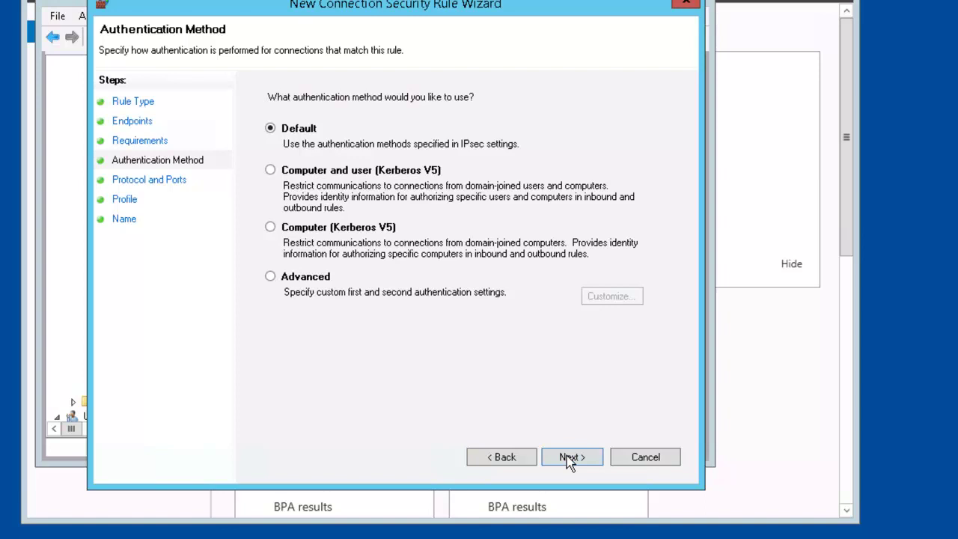
left_click(271, 171)
Limit the connection security rule to ICMPv4, keep all profiles, and name it 'CSR PLABDC01 PLABDM01'.
left_click(569, 461)
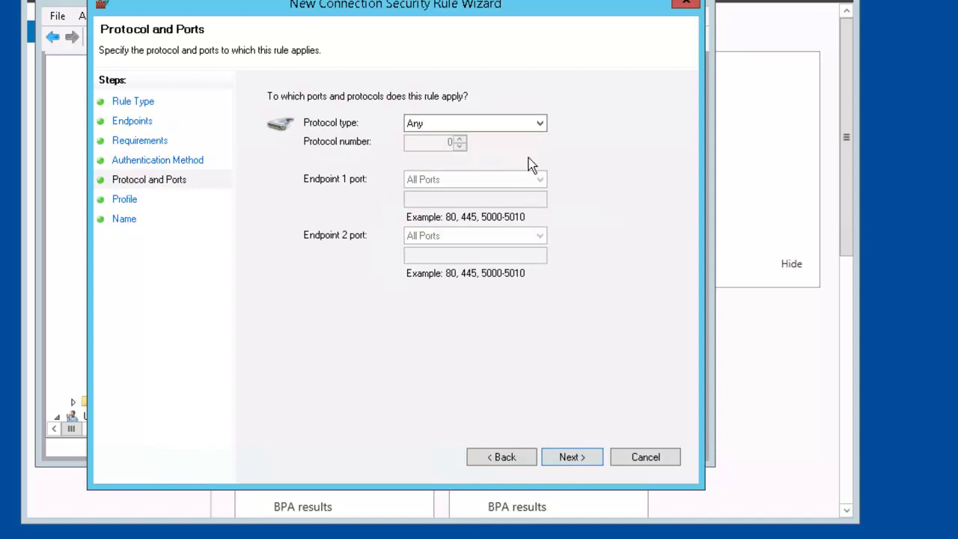
left_click(539, 126)
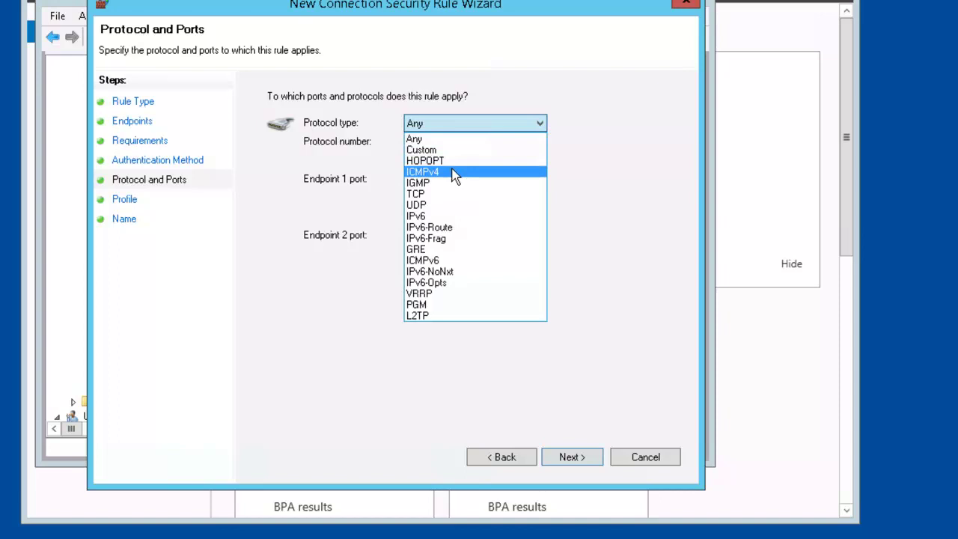
left_click(452, 170)
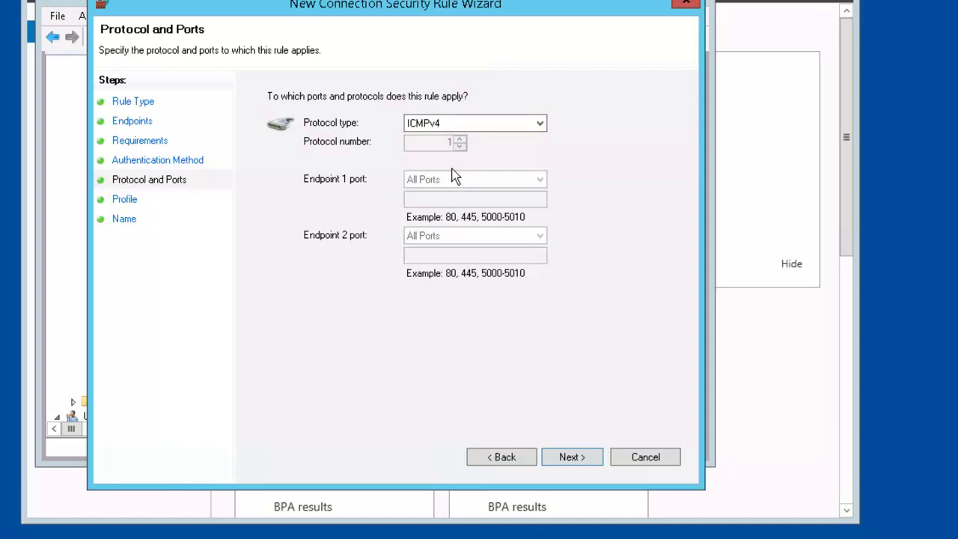
left_click(573, 460)
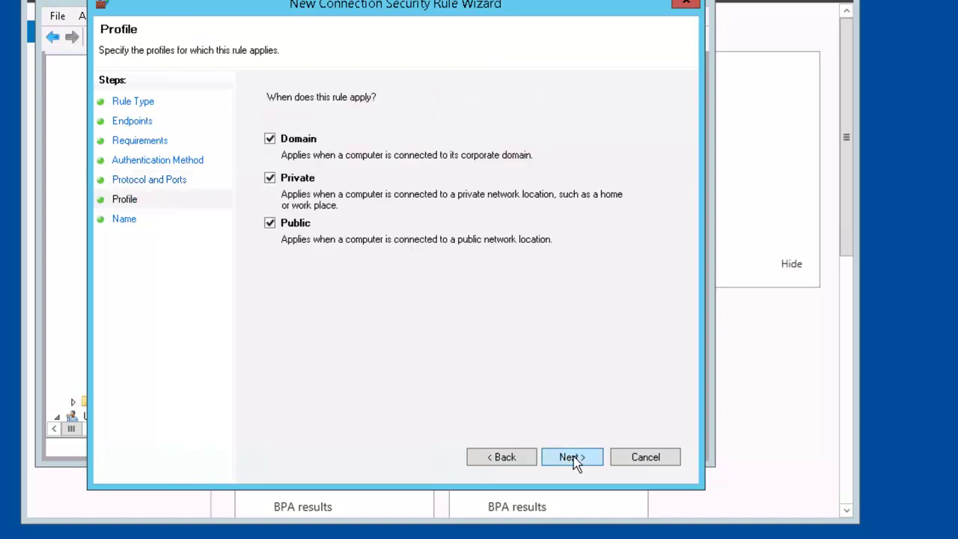
left_click(573, 460)
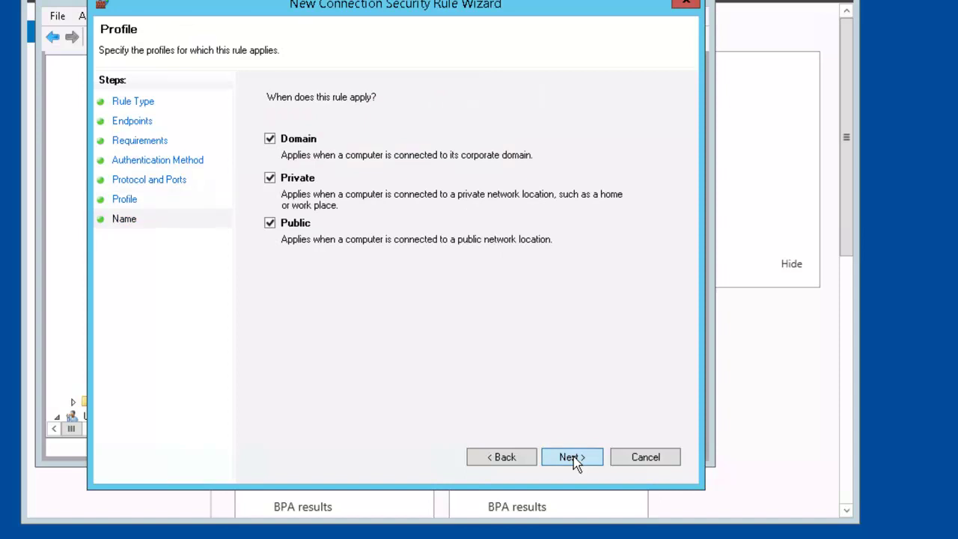
type("CSR PLABDC01 PLABDM01")
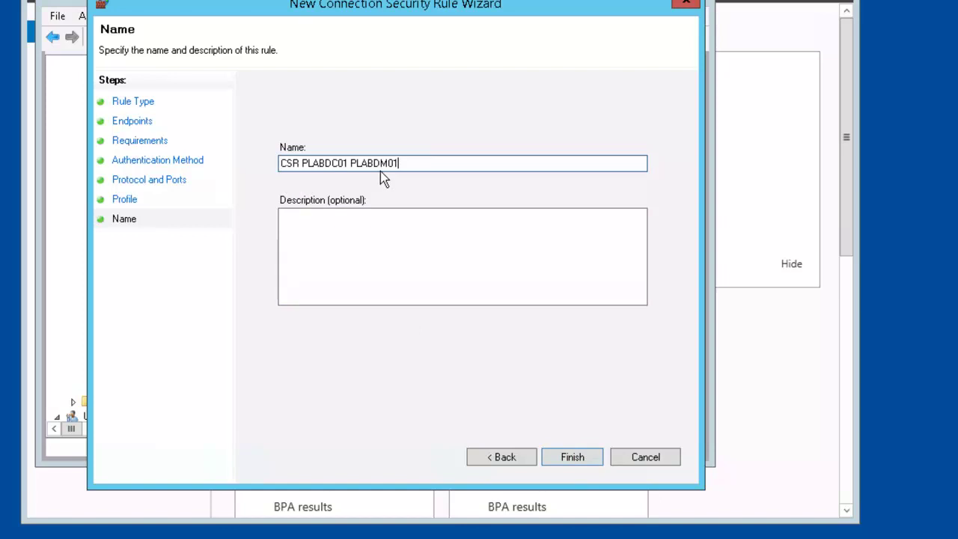
left_click(574, 450)
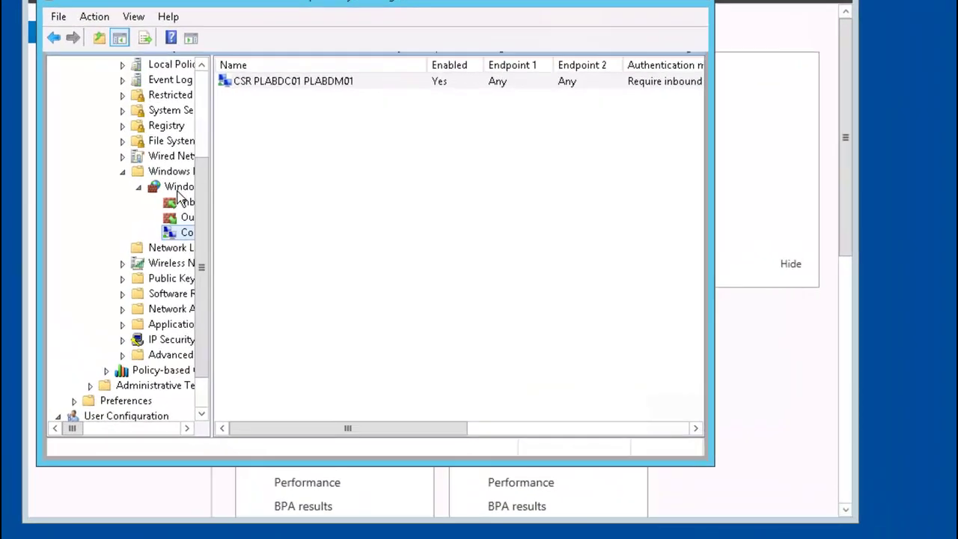
Set the Domain Profile firewall On, inbound connections Allow, outbound Allow (default).
left_click(257, 210)
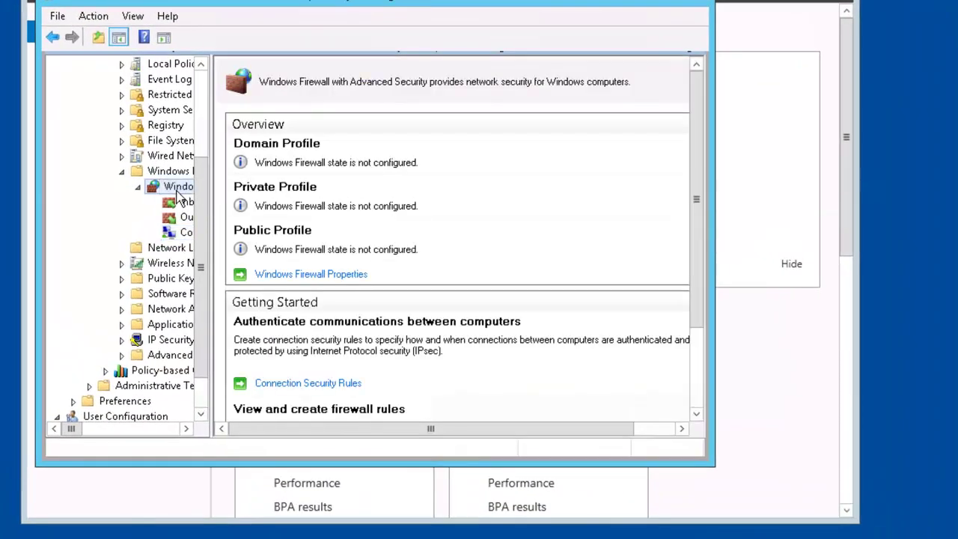
left_click(343, 277)
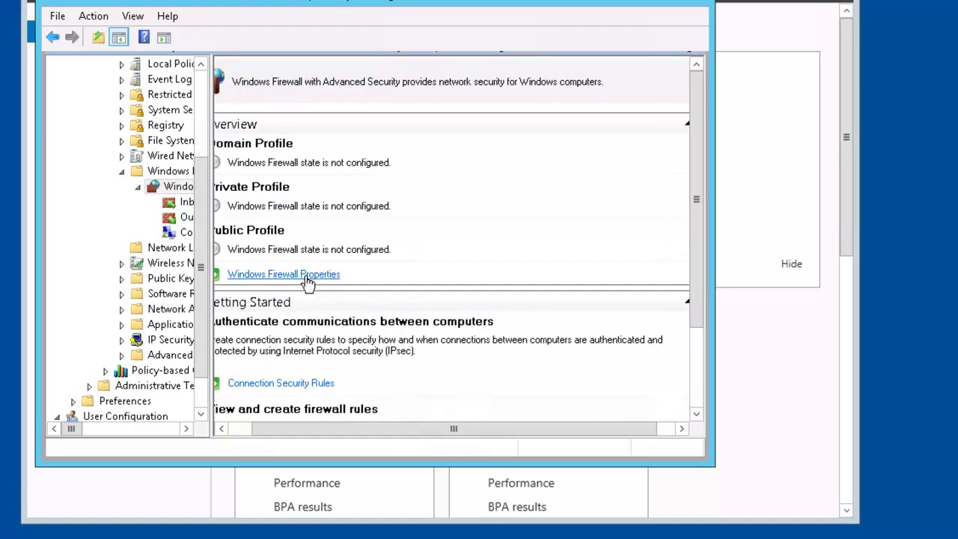
left_click(333, 277)
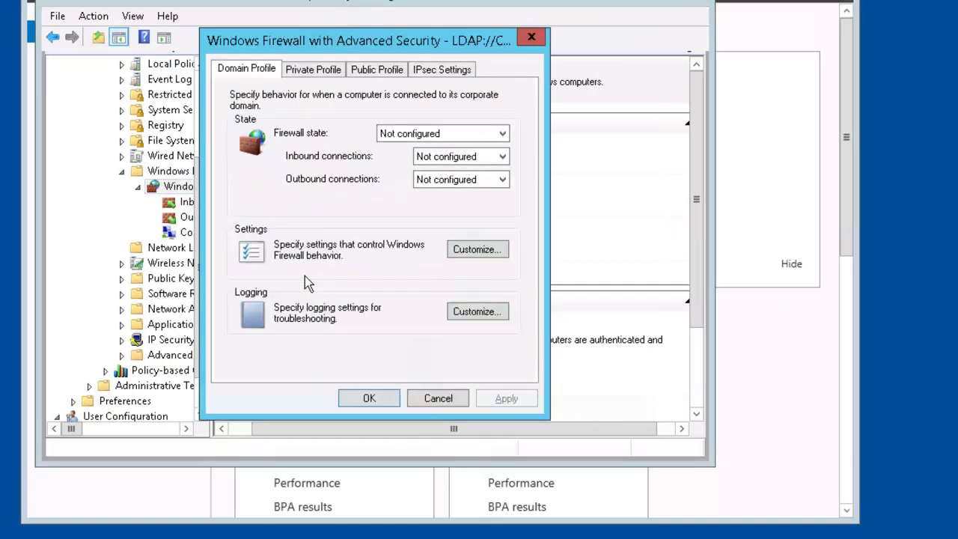
left_click(501, 135)
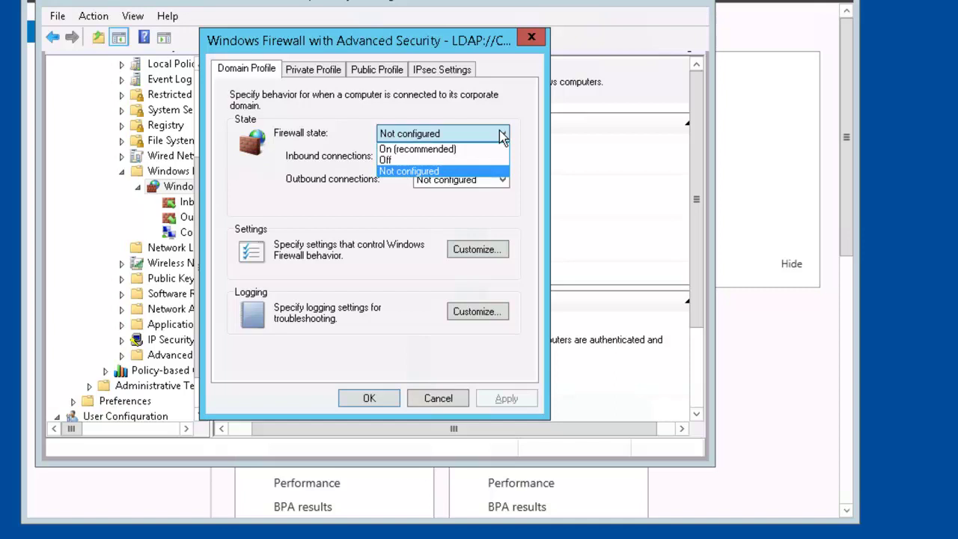
left_click(457, 149)
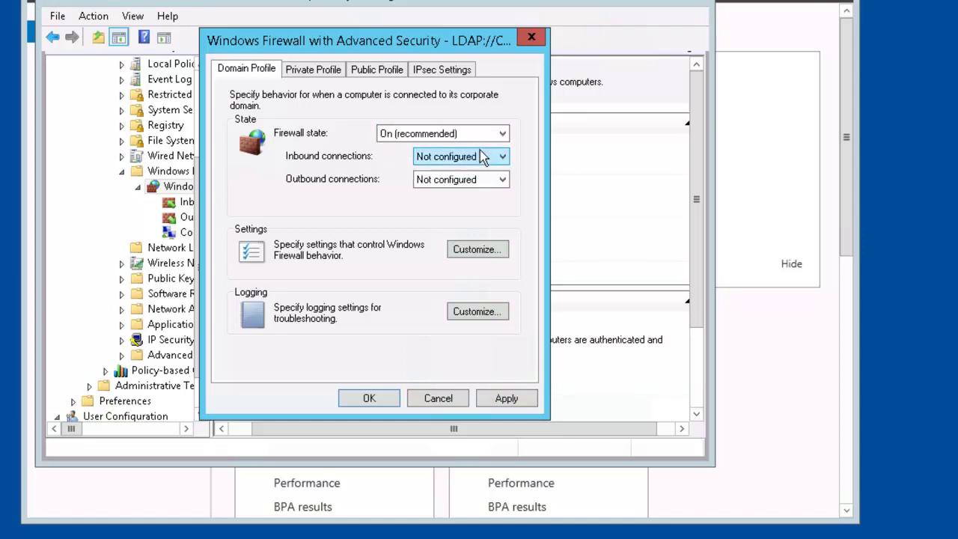
left_click(483, 157)
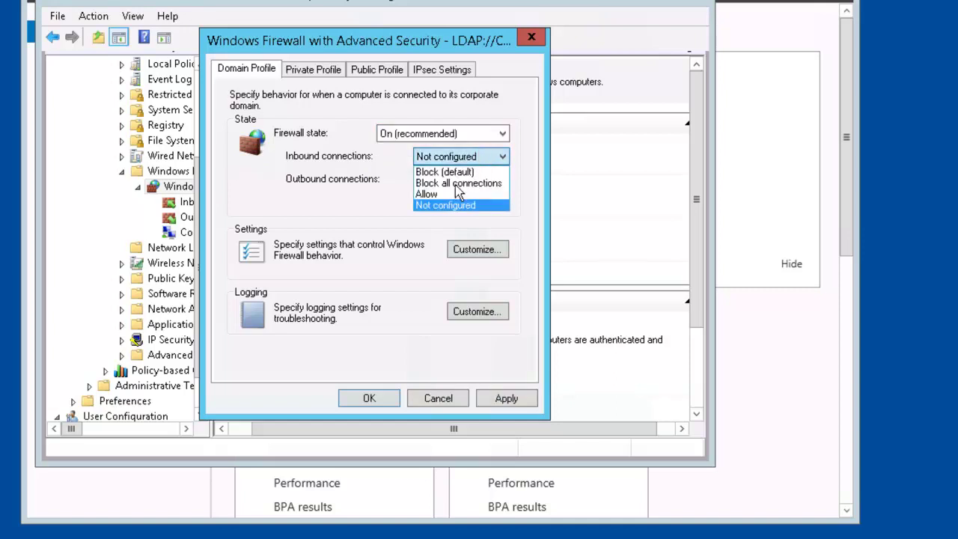
left_click(452, 197)
left_click(486, 176)
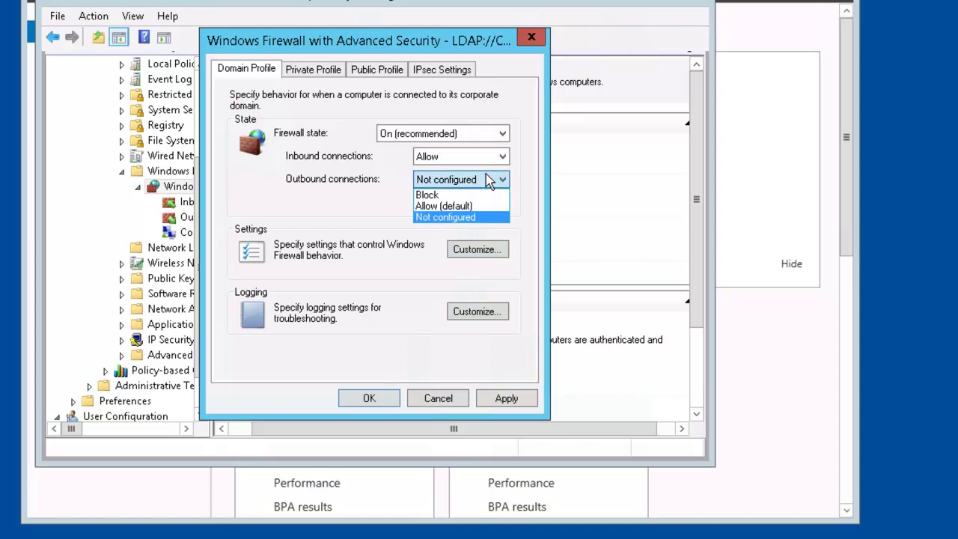
left_click(455, 205)
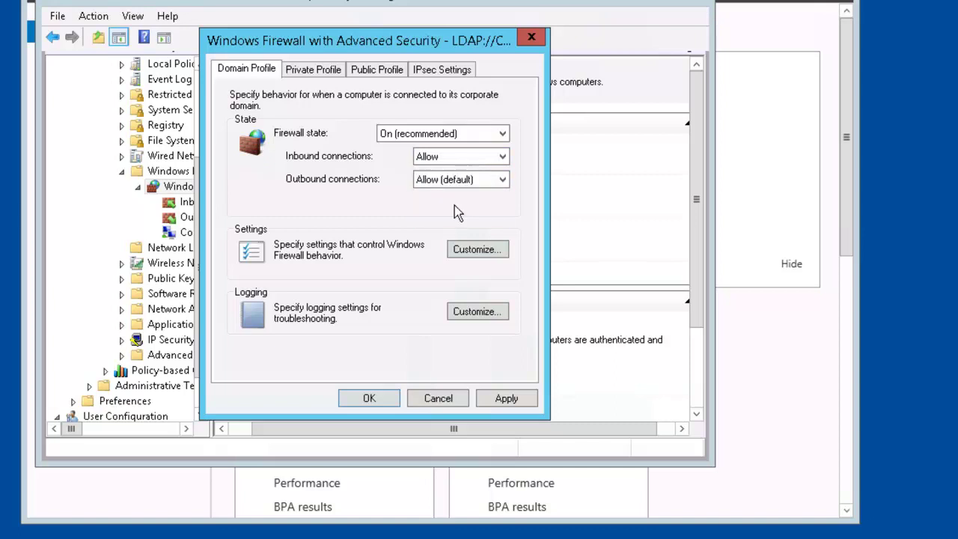
Set IPsec advanced data protection to require encryption for all connection security rules, then apply.
left_click(435, 70)
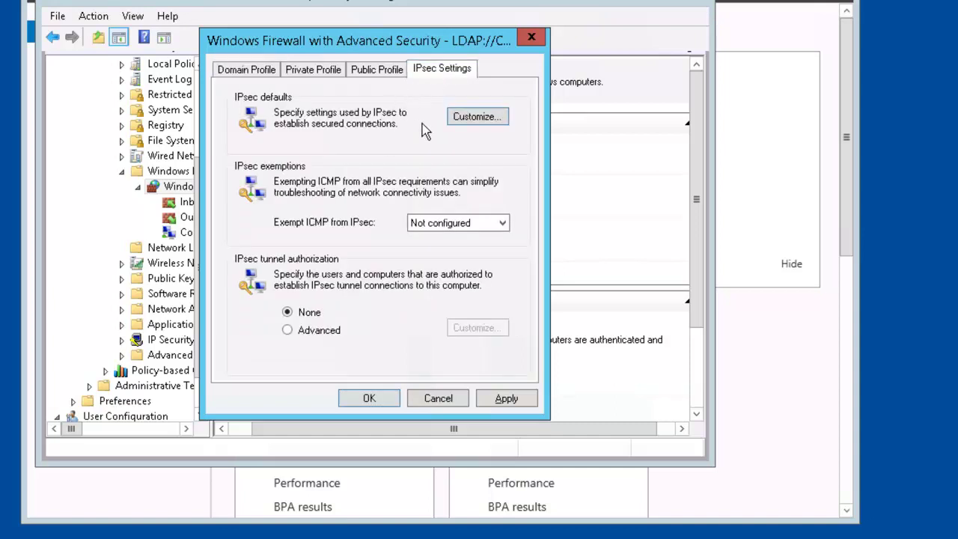
left_click(465, 118)
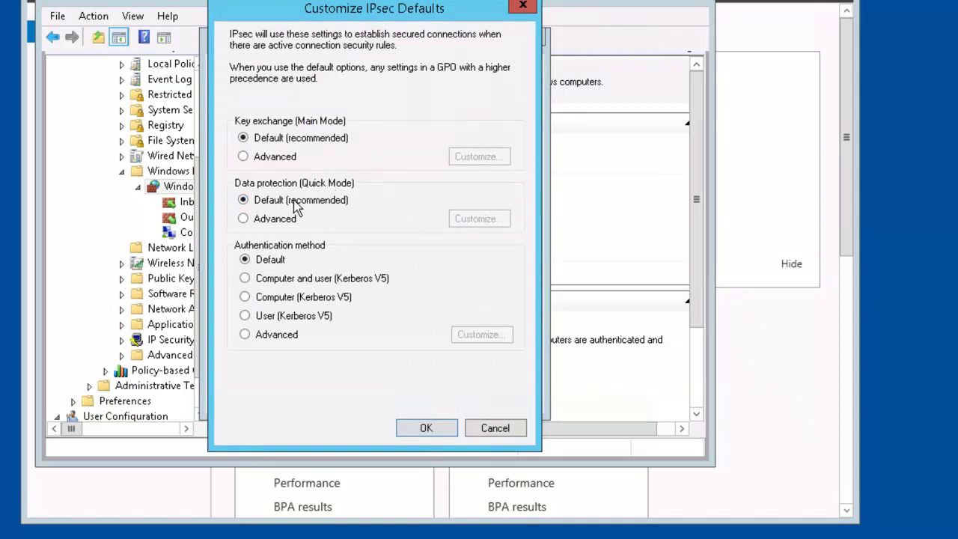
left_click(243, 218)
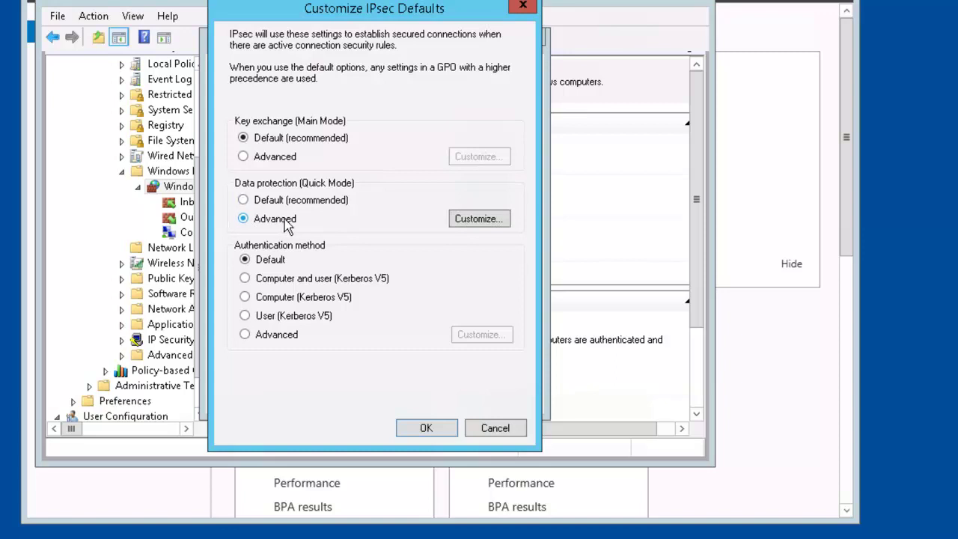
left_click(477, 219)
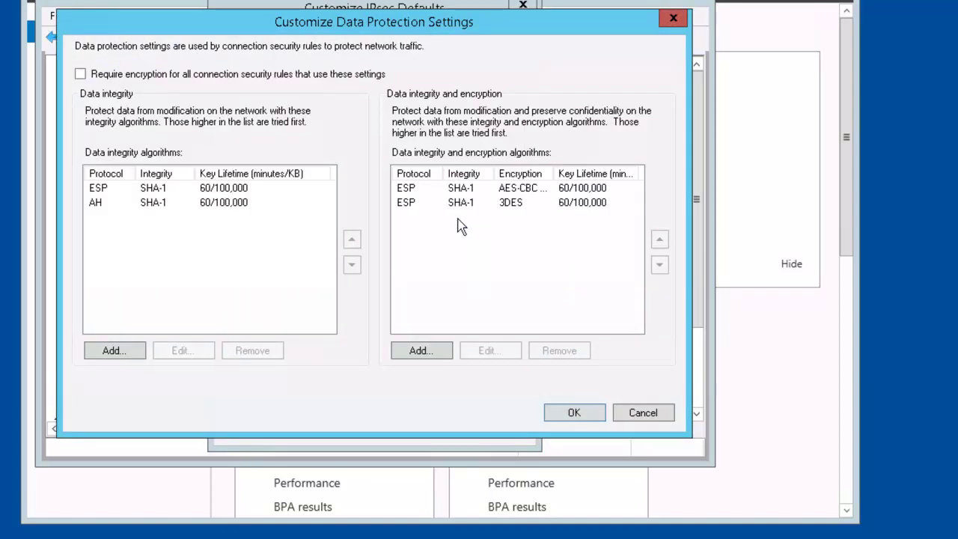
left_click(80, 75)
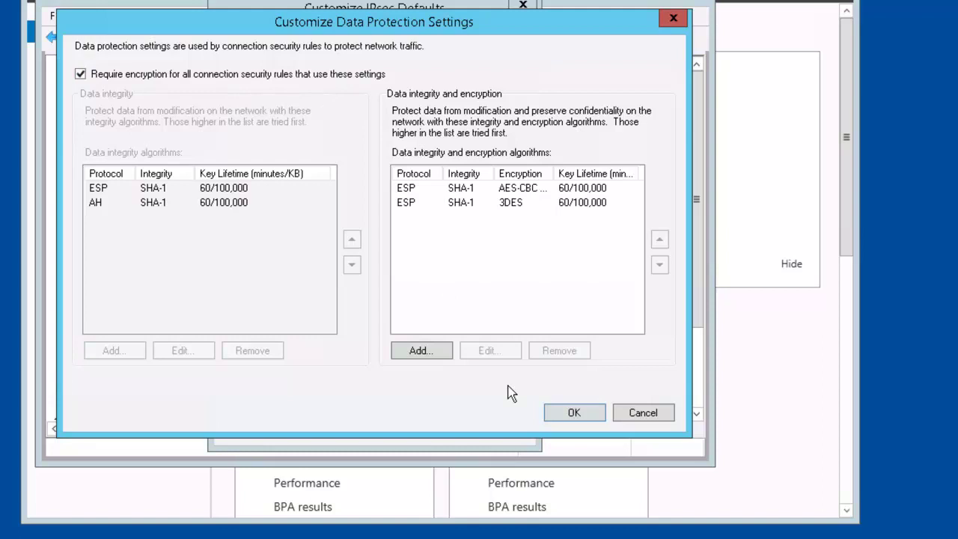
left_click(569, 414)
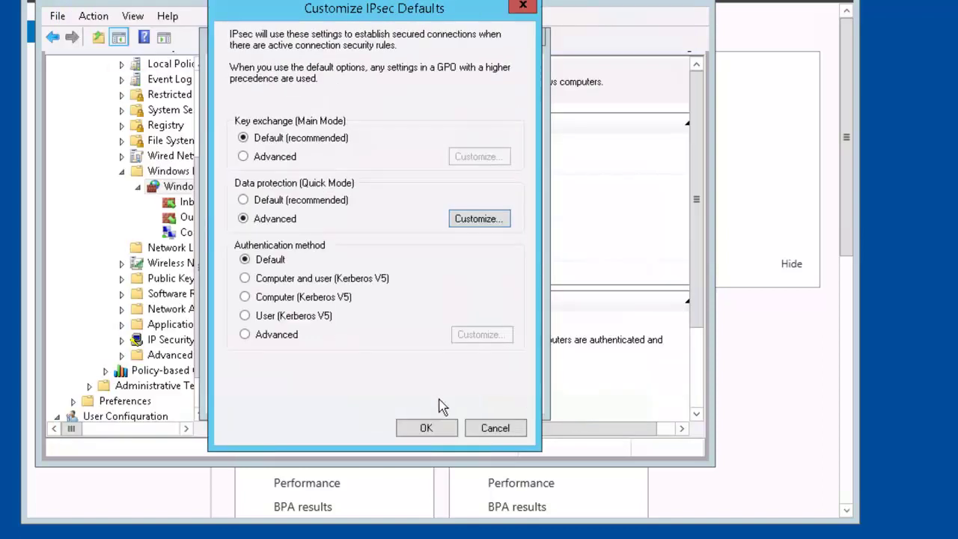
left_click(426, 435)
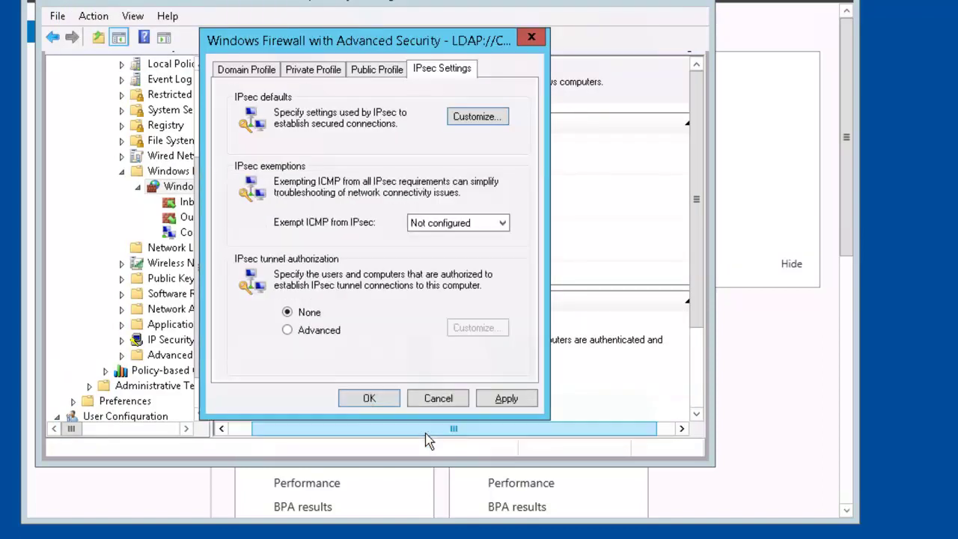
left_click(370, 399)
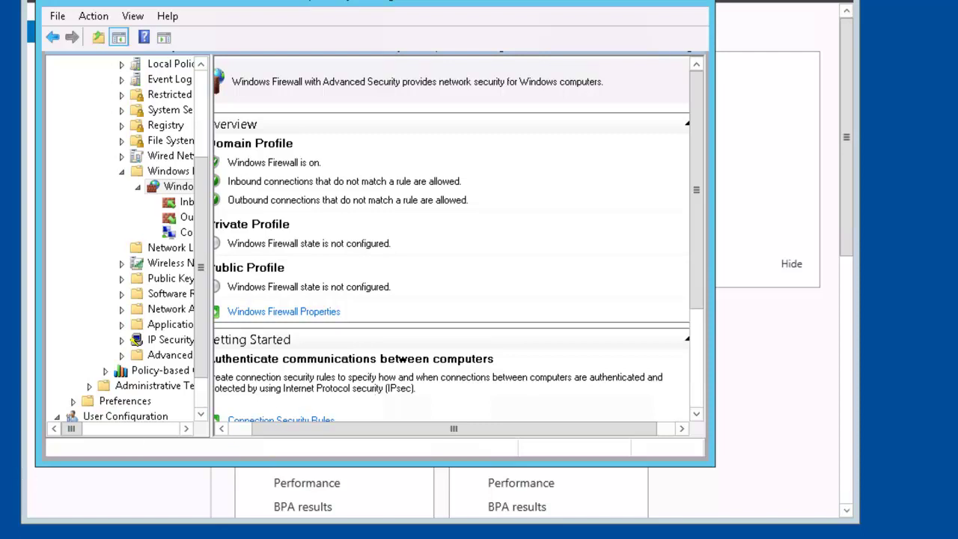
Run GPUPDATE /TARGET:COMPUTER in an administrator Command Prompt.
key("super+x")
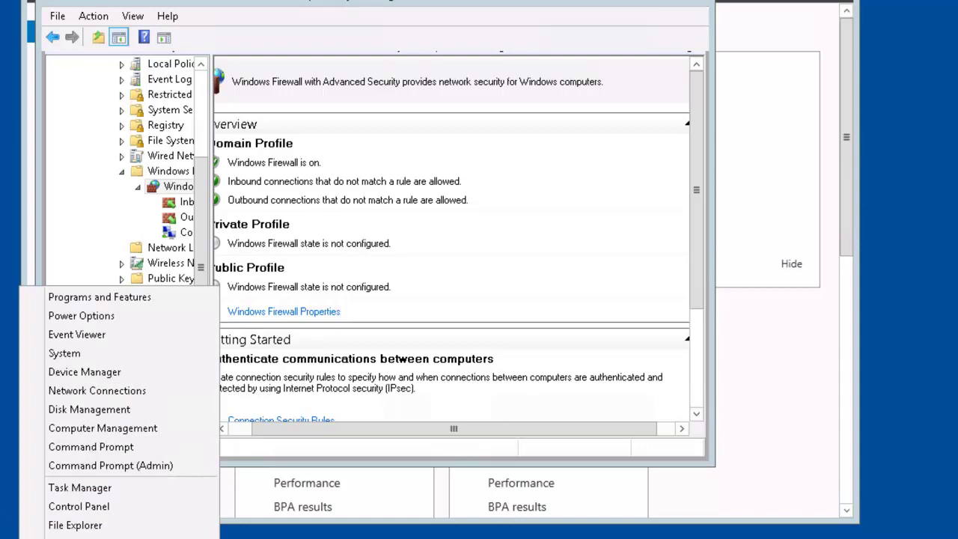
left_click(148, 468)
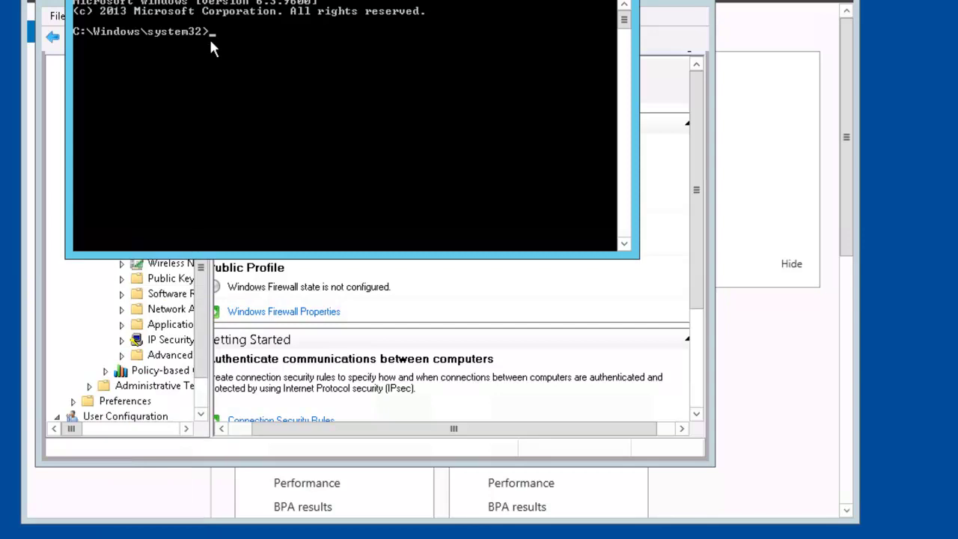
type("GPUPDATE /TARGET:COMP")
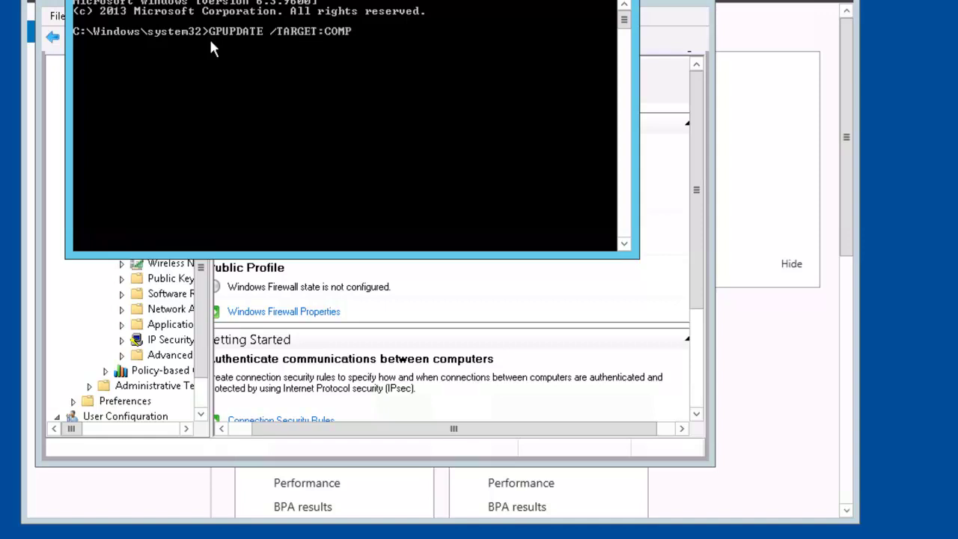
type("UTER")
key("Return")
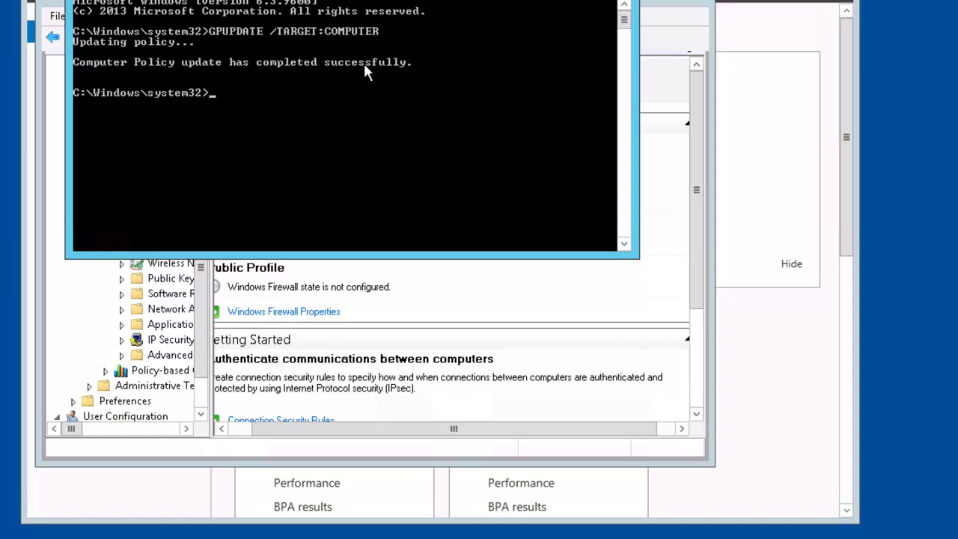
key("Up")
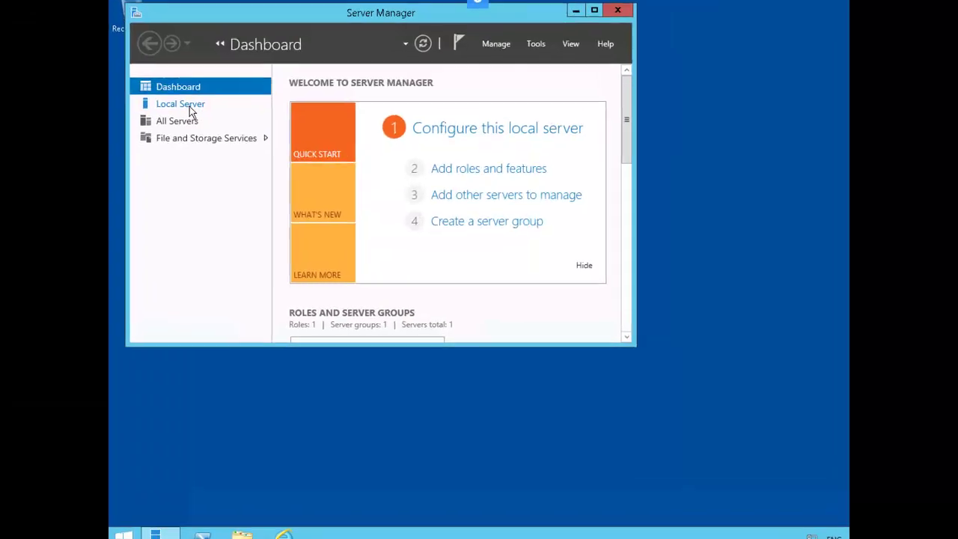
Refresh computer policy on PLABDM01 with 'gpupdate /target:computer' in an administrator Command Prompt.
left_click(204, 114)
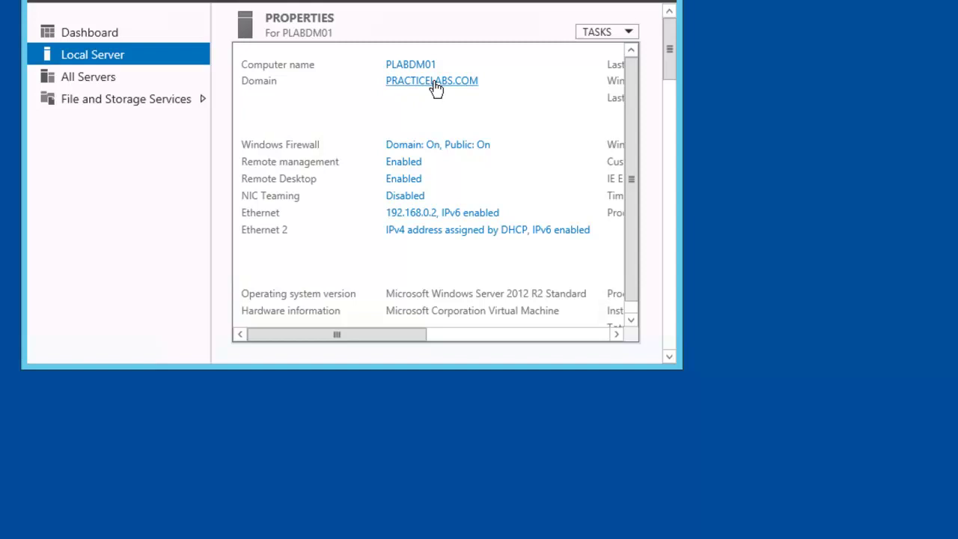
left_click(414, 82)
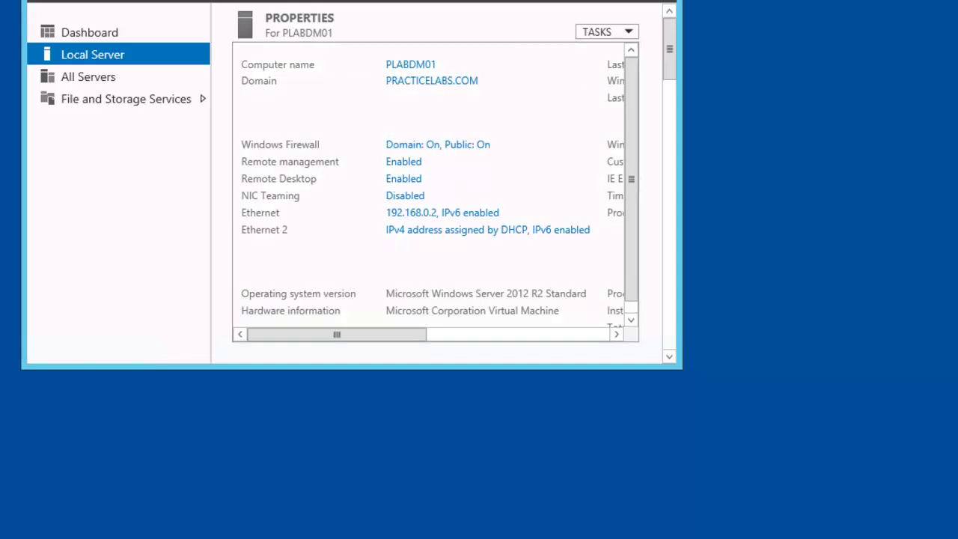
key("super+x")
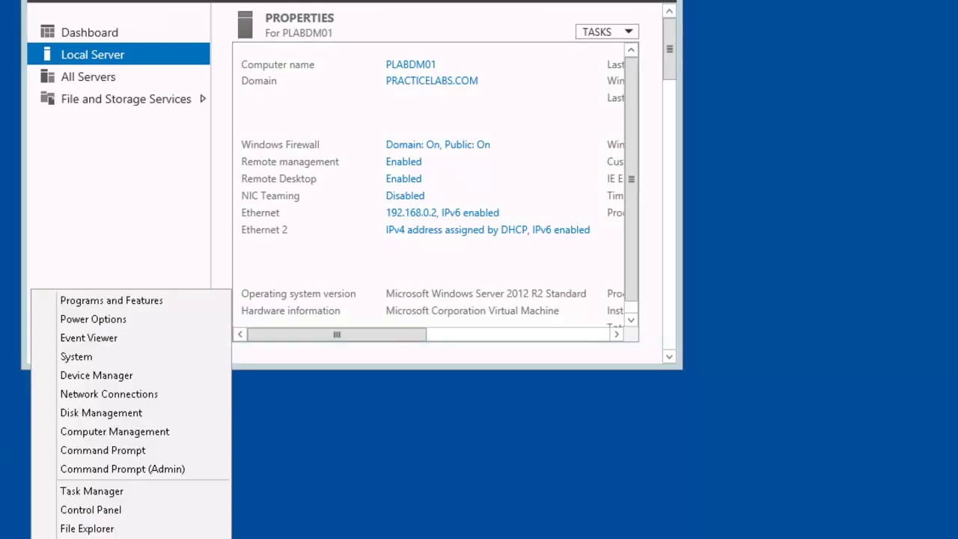
left_click(166, 471)
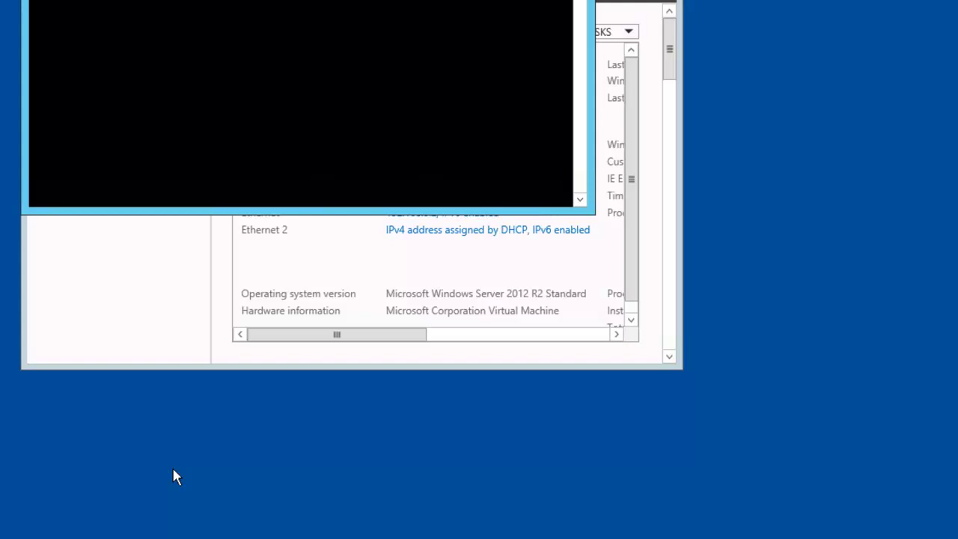
type("gpupdate /target:computer")
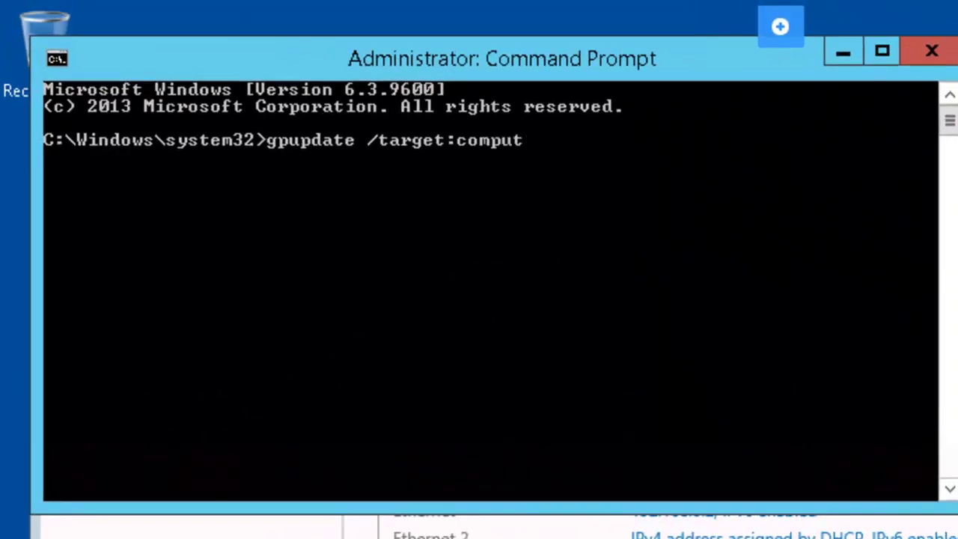
key("Return")
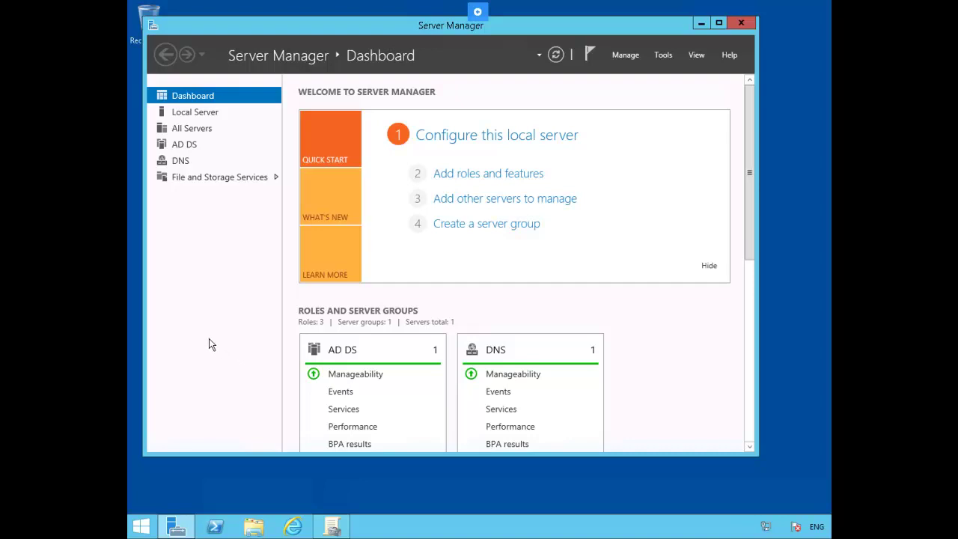
From the other server's admin Command Prompt, run 'ping plabdm01 -t' for a continuous ping.
key("super+x")
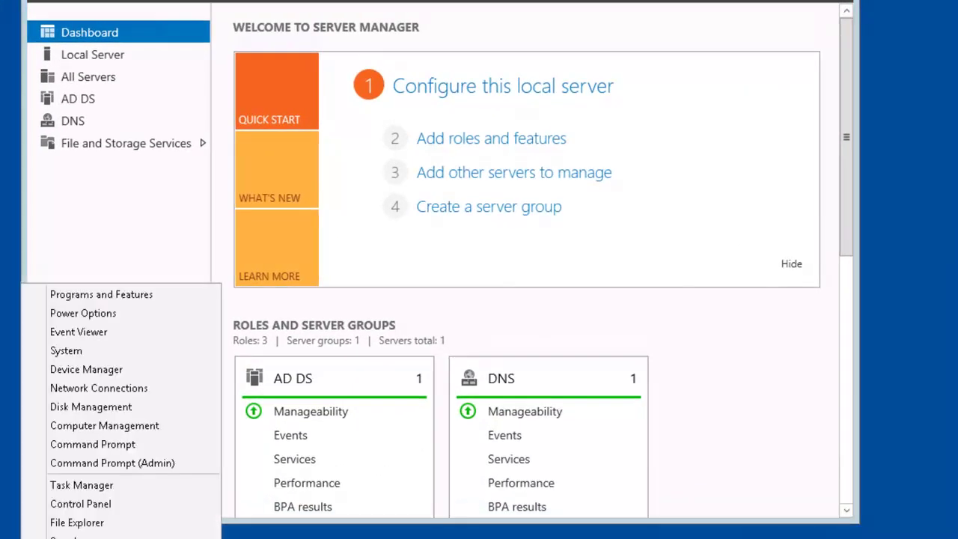
left_click(148, 464)
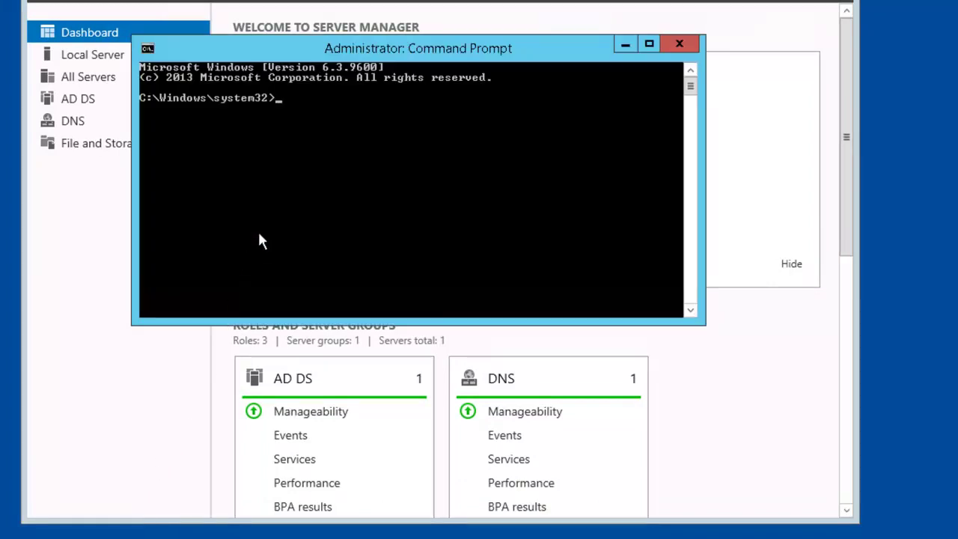
type("PI")
key("BackSpace")
key("BackSpace")
type("ping")
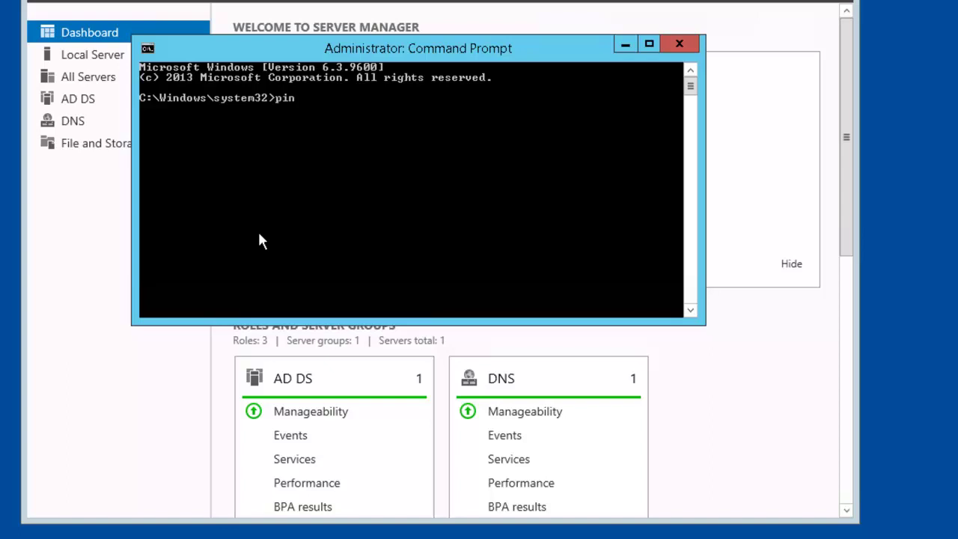
type(" plabdm")
type("01 -t")
key("Return")
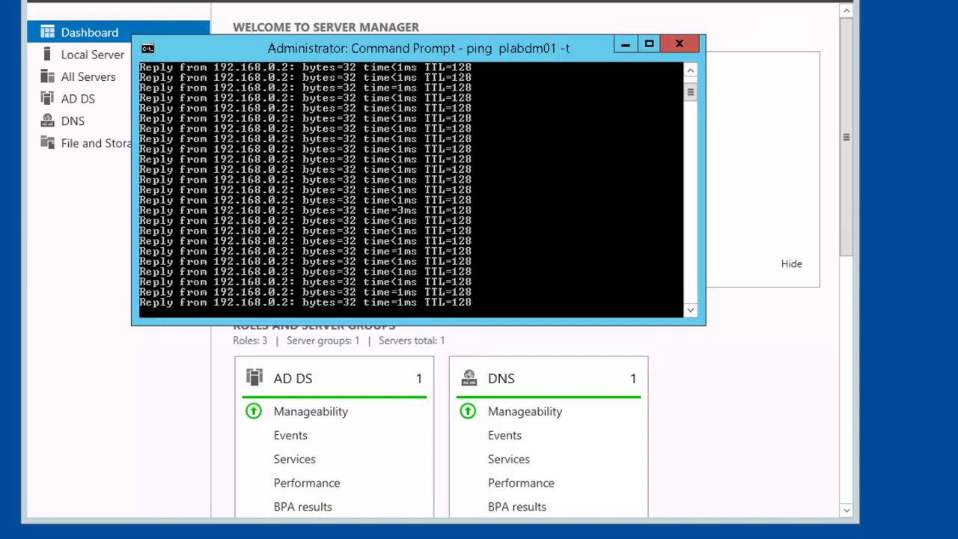
Show Monitoring > Security Associations > Main Mode in Windows Firewall with Advanced Security.
left_click(737, 2)
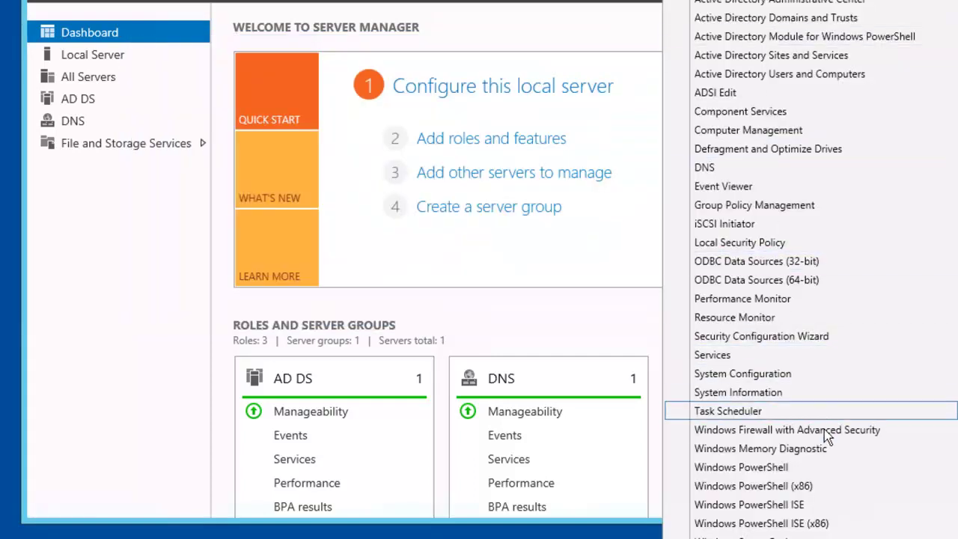
left_click(798, 430)
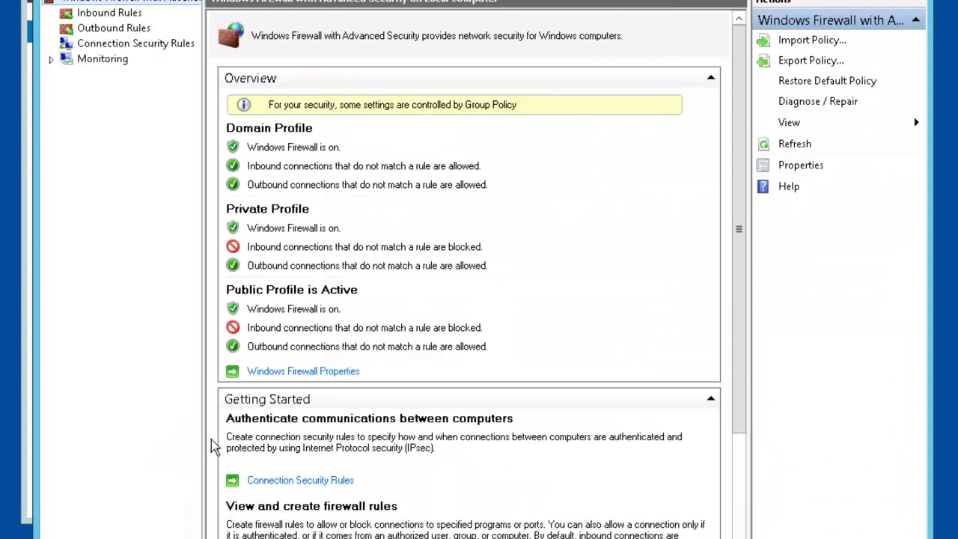
left_click(51, 59)
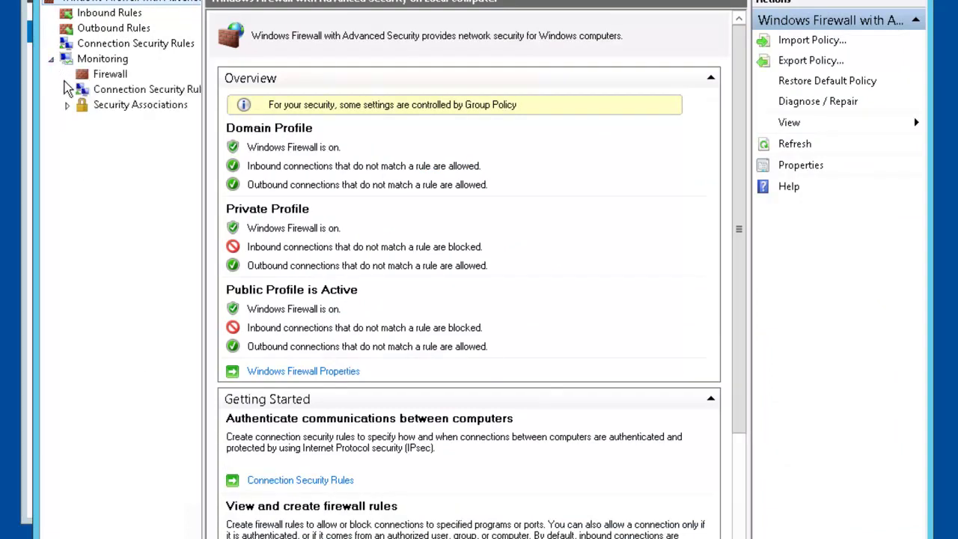
left_click(67, 106)
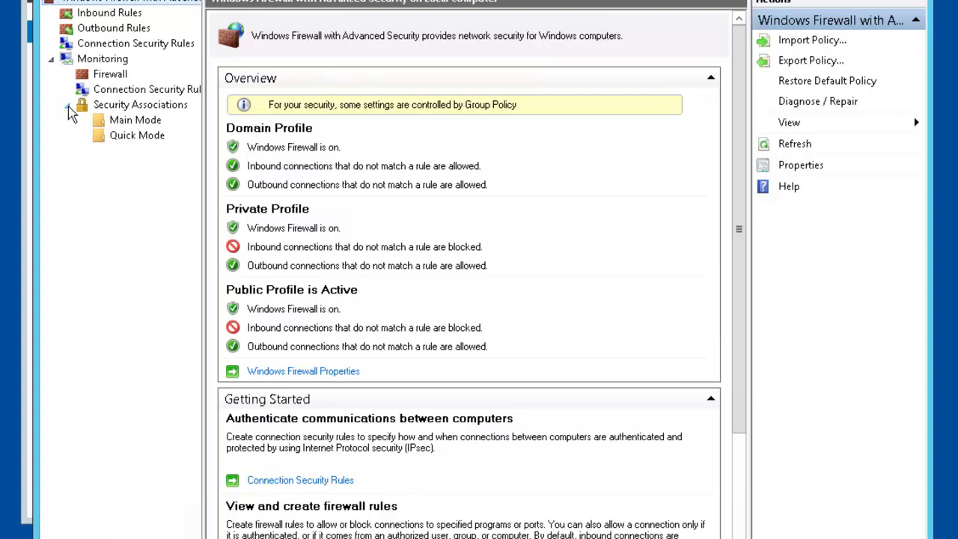
left_click(119, 125)
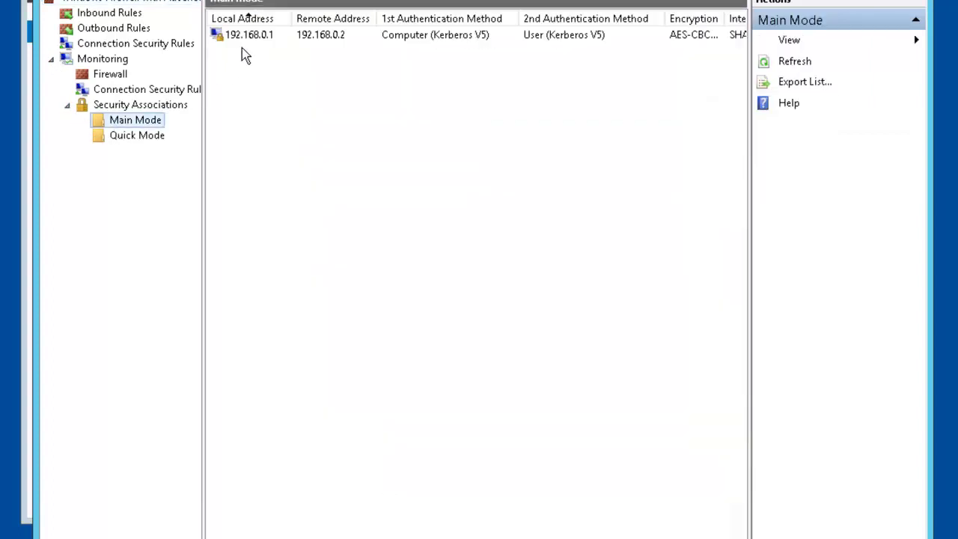
Inspect the 192.168.0.1–192.168.0.2 association's Properties, then dismiss them with OK.
left_click(279, 40)
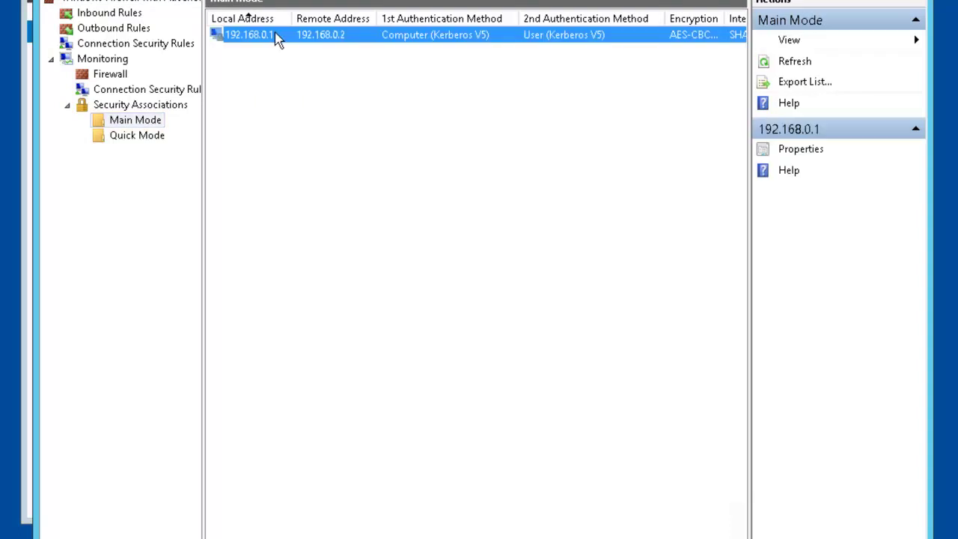
right_click(279, 40)
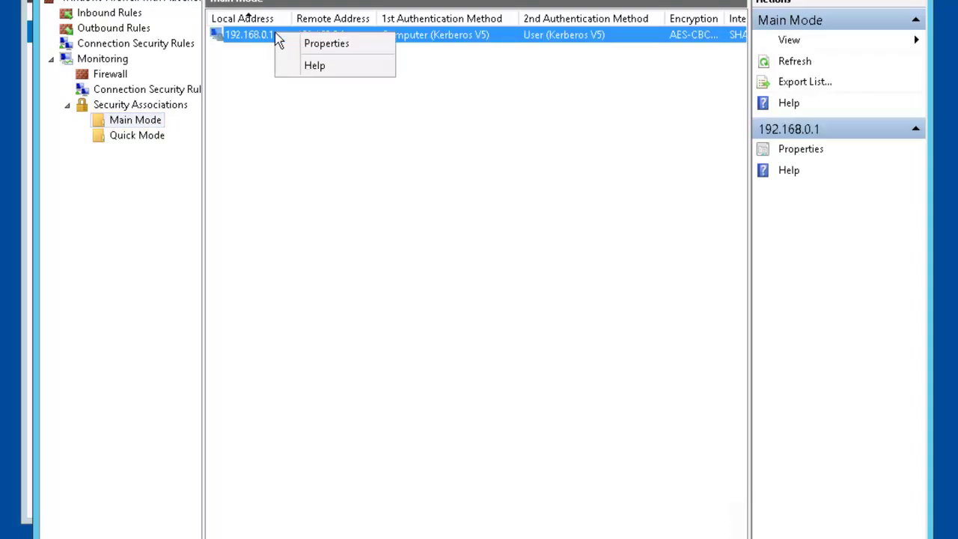
left_click(361, 47)
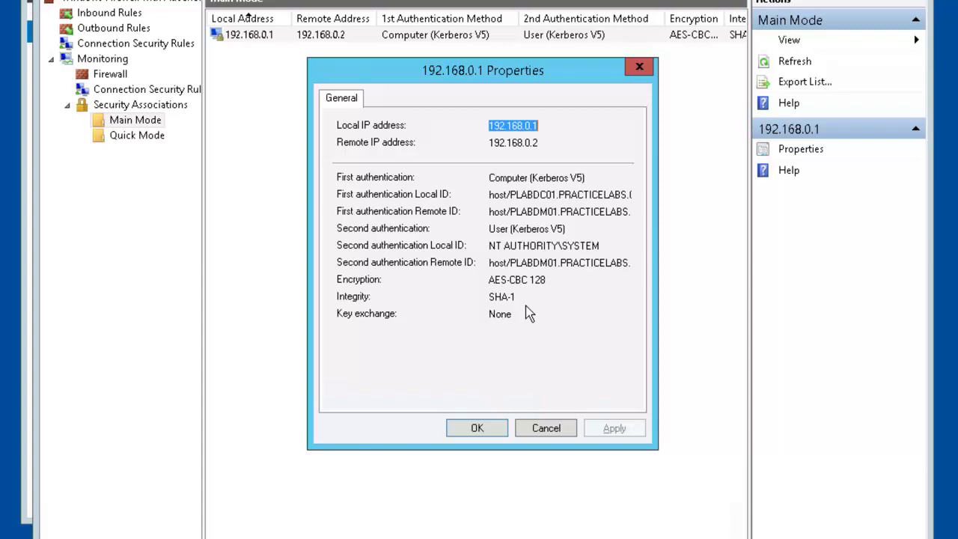
left_click(478, 429)
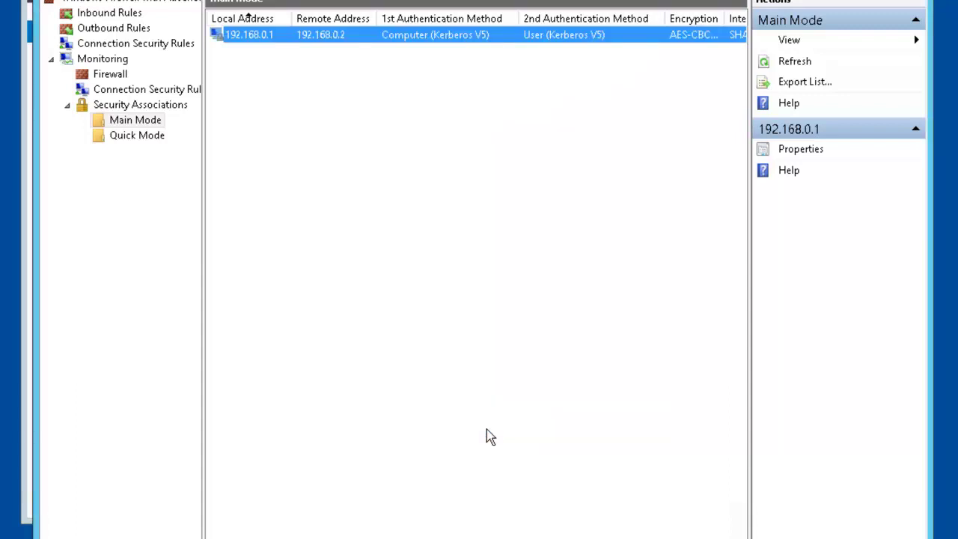
View the quick mode associations, then choose Edit on the Windows Firewall Rule GPO under PRACTICELABS.COM.
left_click(142, 137)
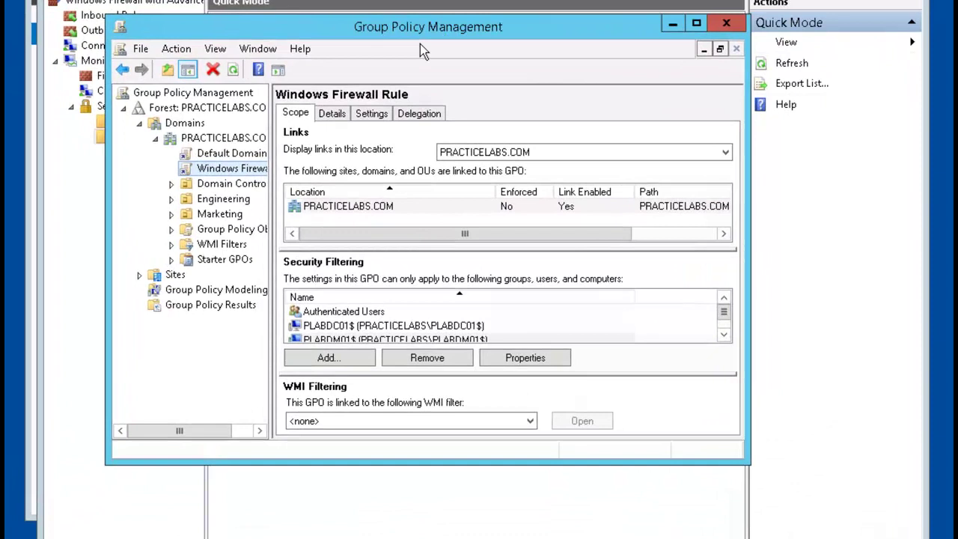
right_click(216, 173)
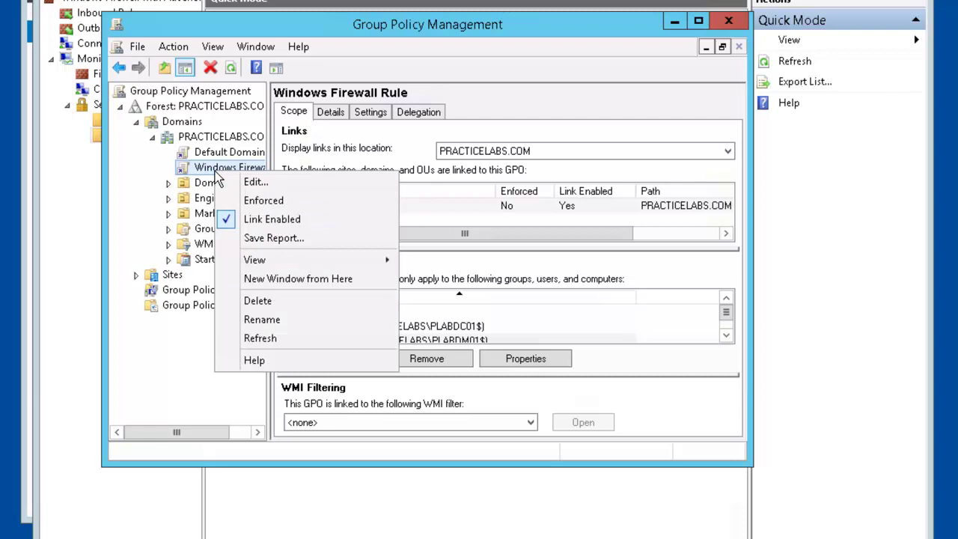
left_click(300, 182)
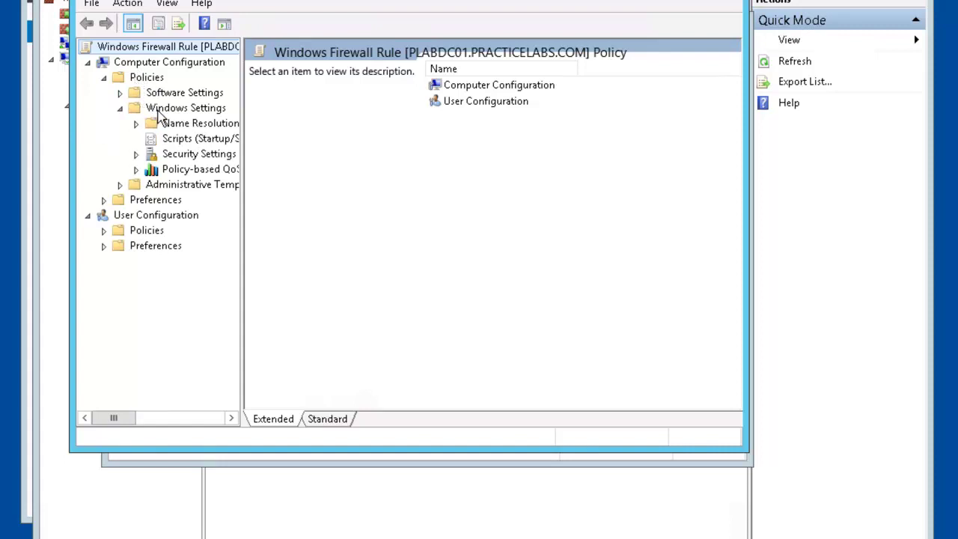
Set the GPO's inbound Rule 1 to 'Allow the connection if it is secure' and apply it.
left_click(136, 154)
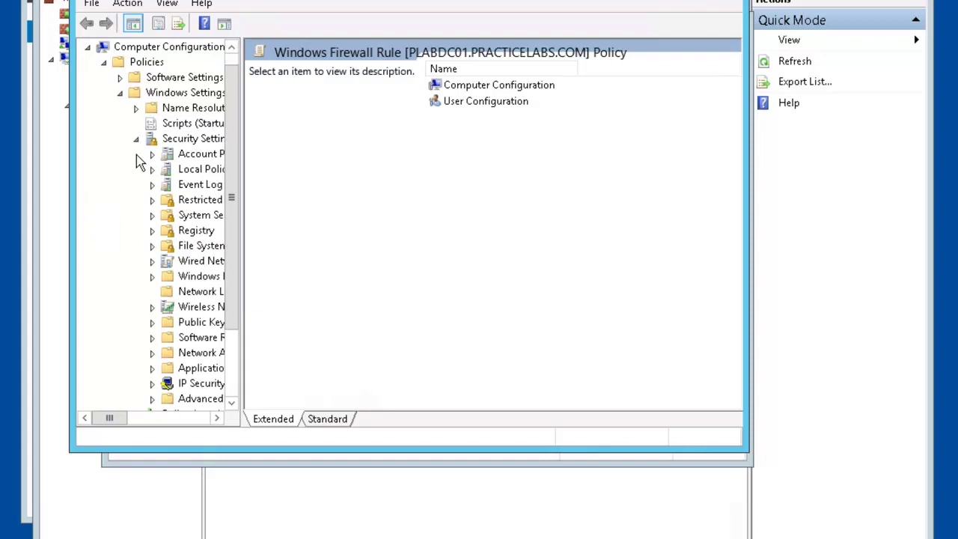
left_click(153, 277)
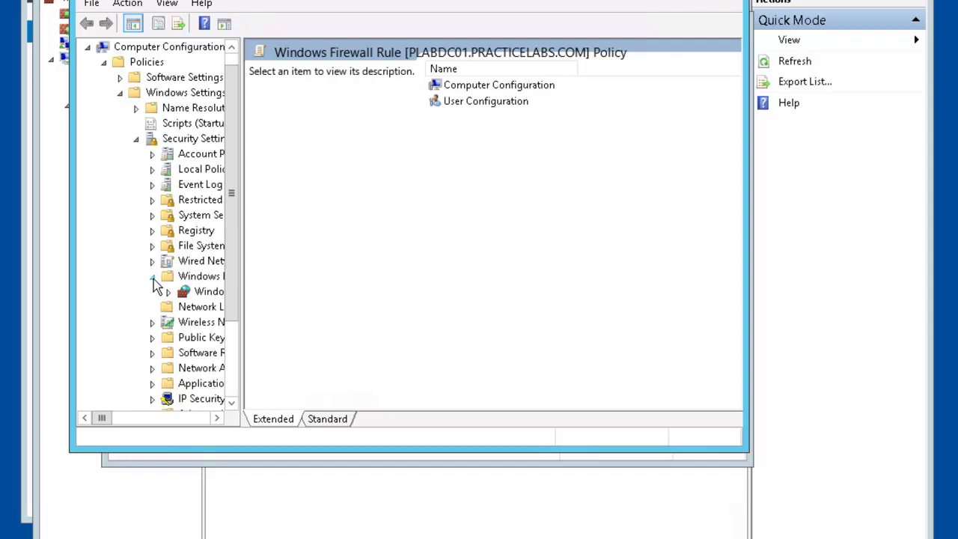
left_click(168, 291)
left_click(216, 307)
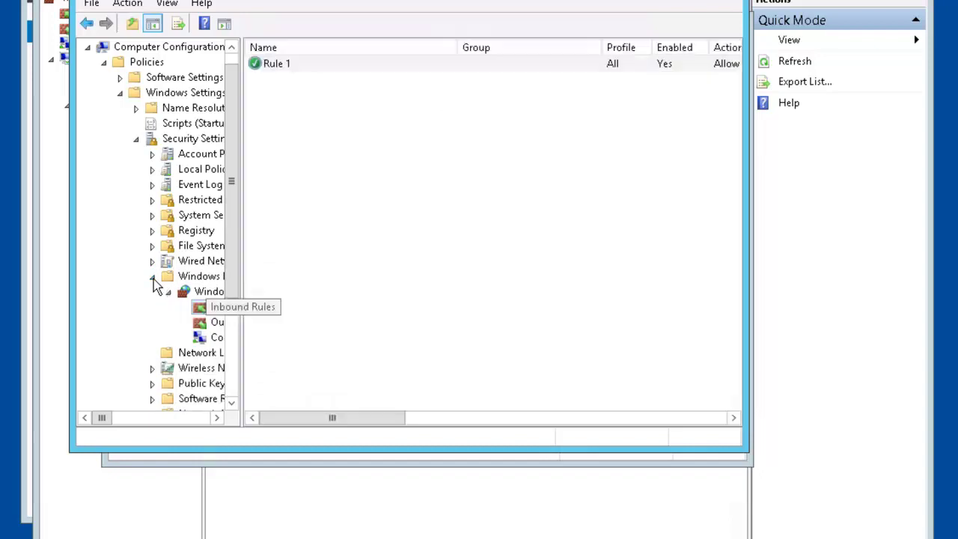
left_click(305, 64)
right_click(305, 64)
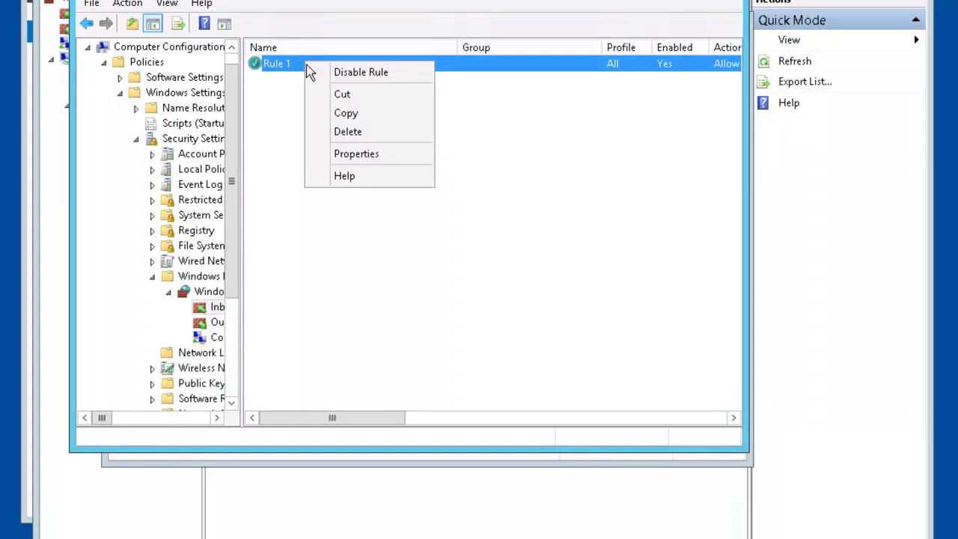
left_click(386, 154)
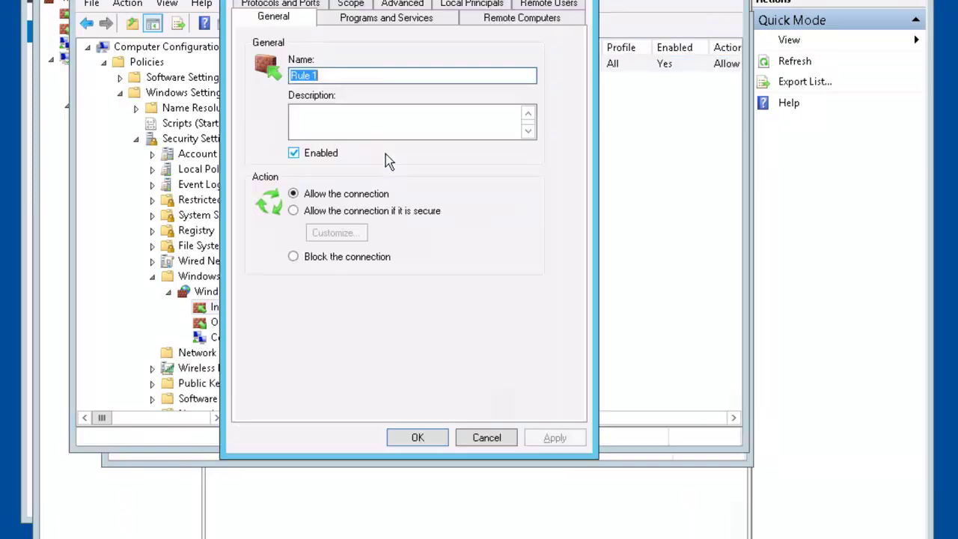
left_click(353, 212)
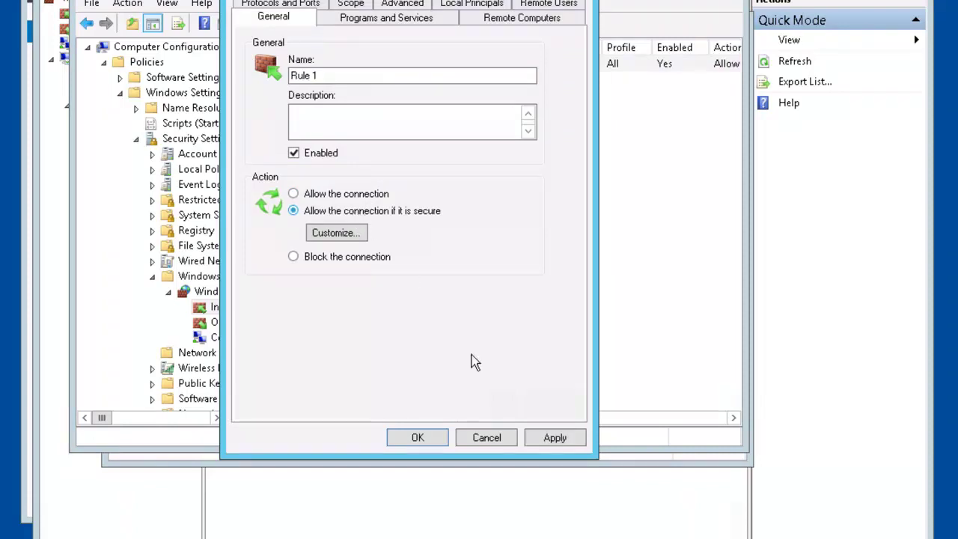
left_click(558, 440)
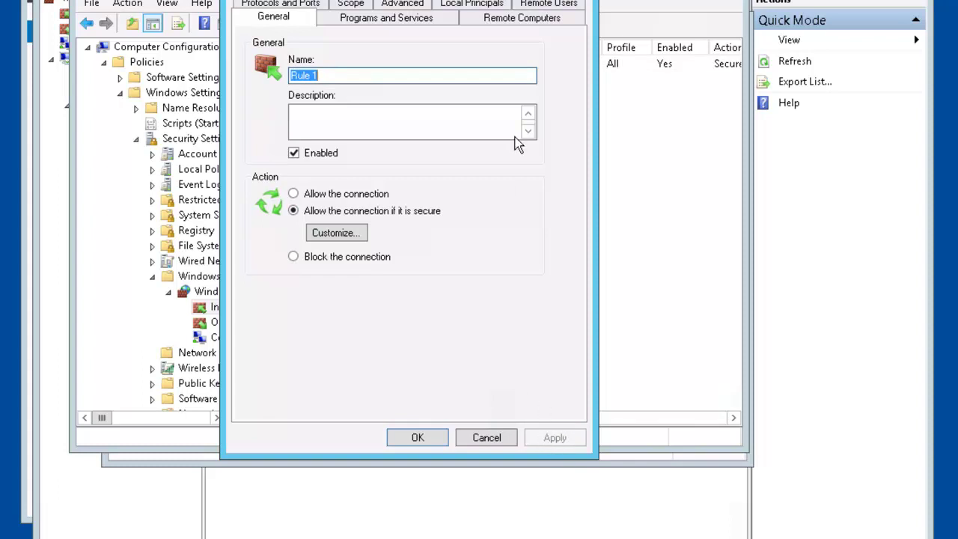
On Remote Computers, authorize only PLABDC01 and PLABDM01 for Rule 1 and close its properties.
left_click(558, 21)
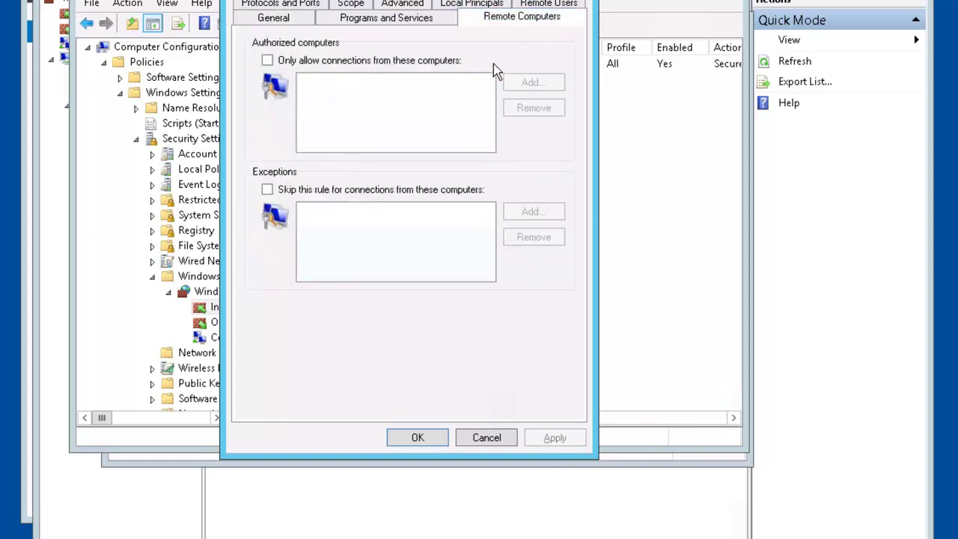
left_click(268, 62)
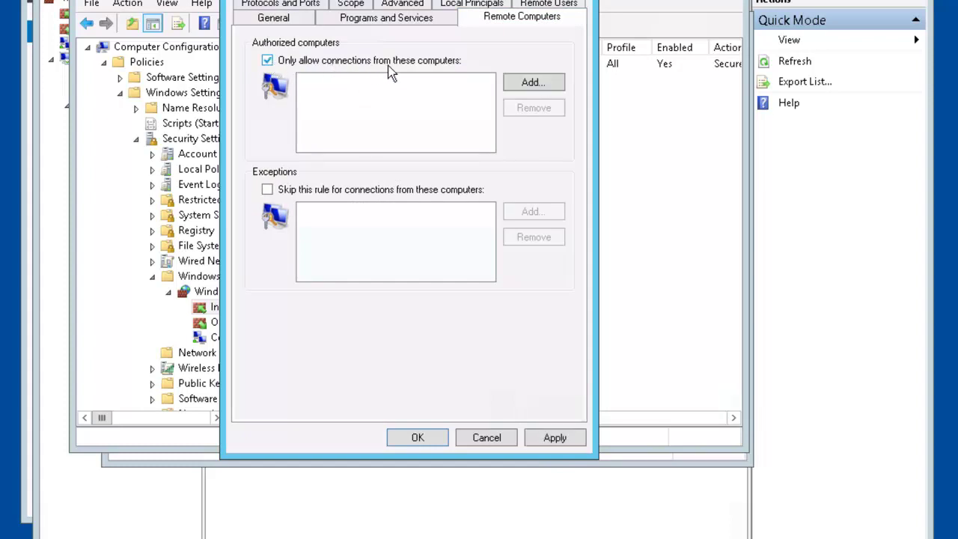
left_click(546, 84)
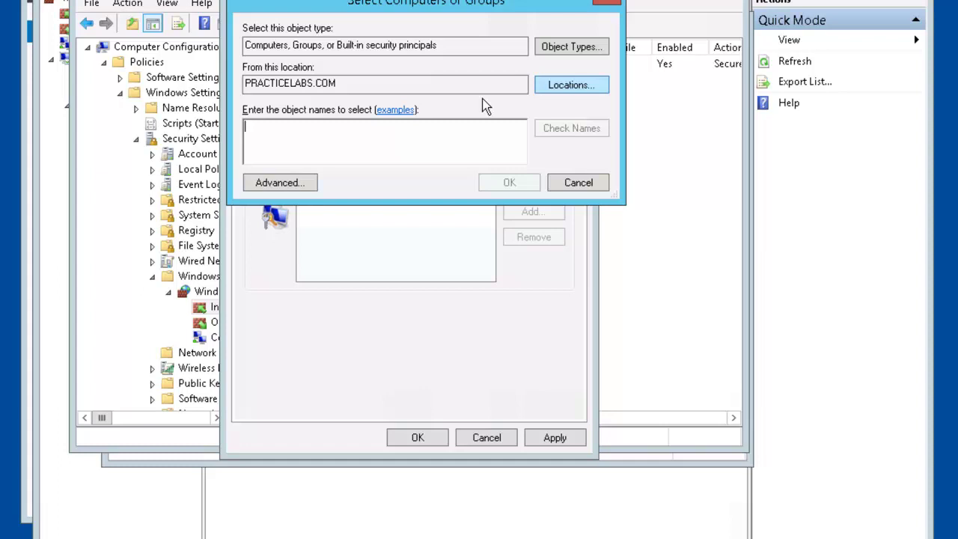
type("PLABDC01;PLABDM01")
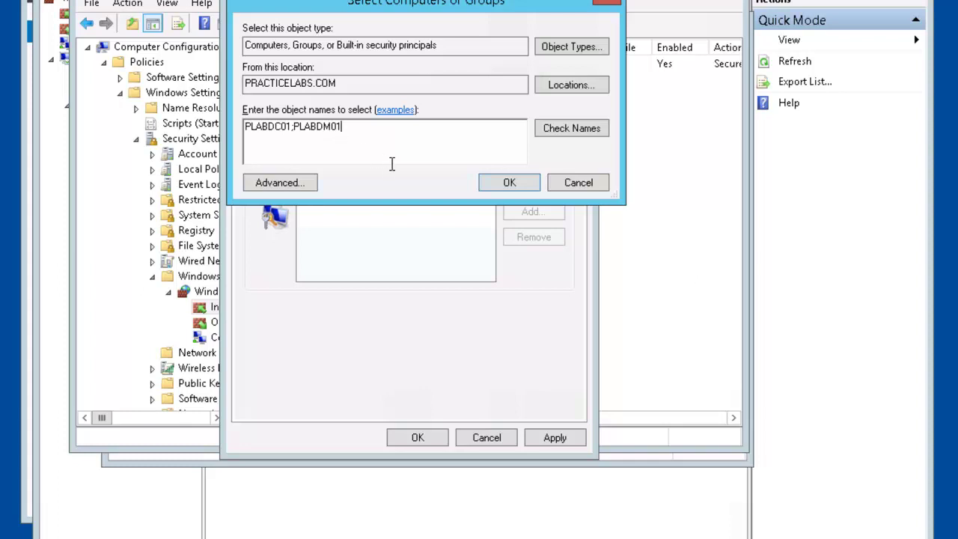
left_click(569, 129)
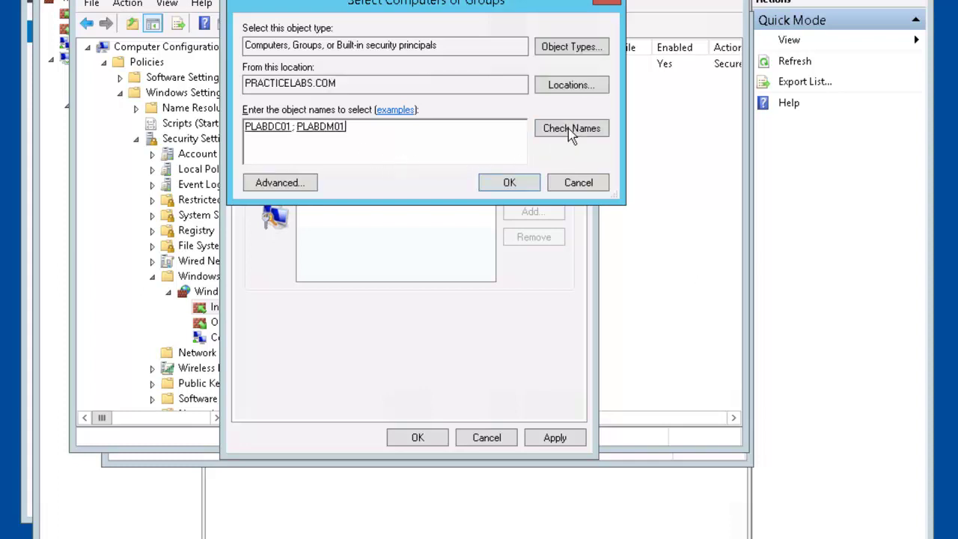
left_click(510, 187)
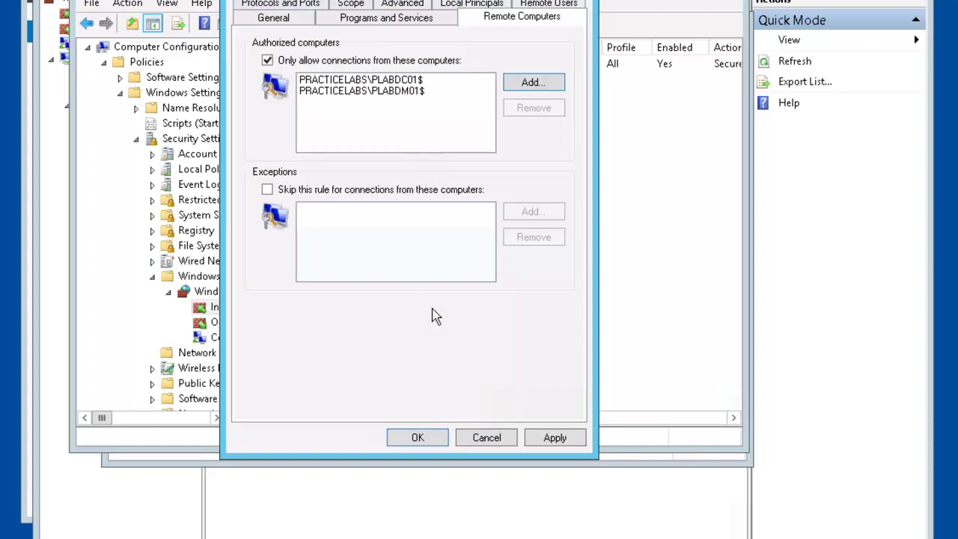
left_click(418, 439)
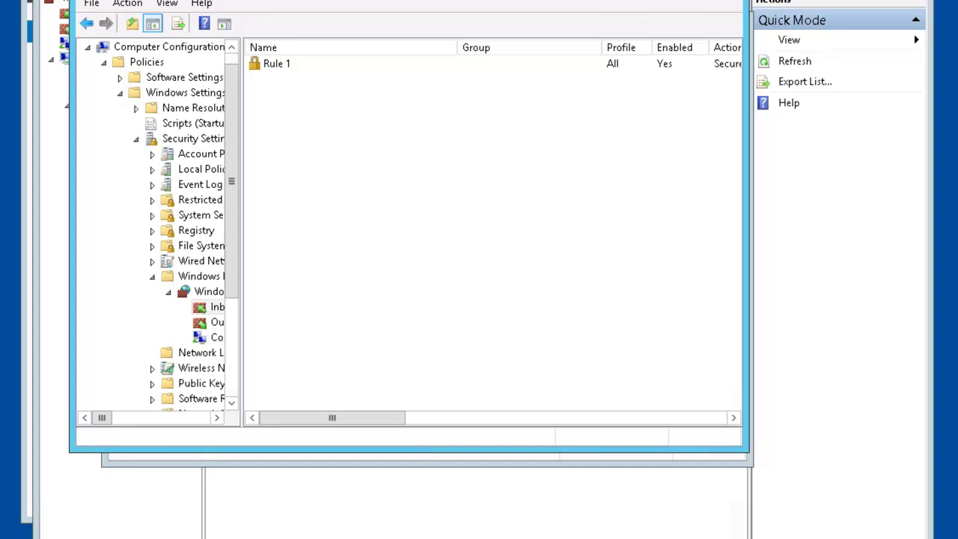
Run 'ping plabdm01' in an administrator Command Prompt, getting 4 replies with 0% loss.
key("super+x")
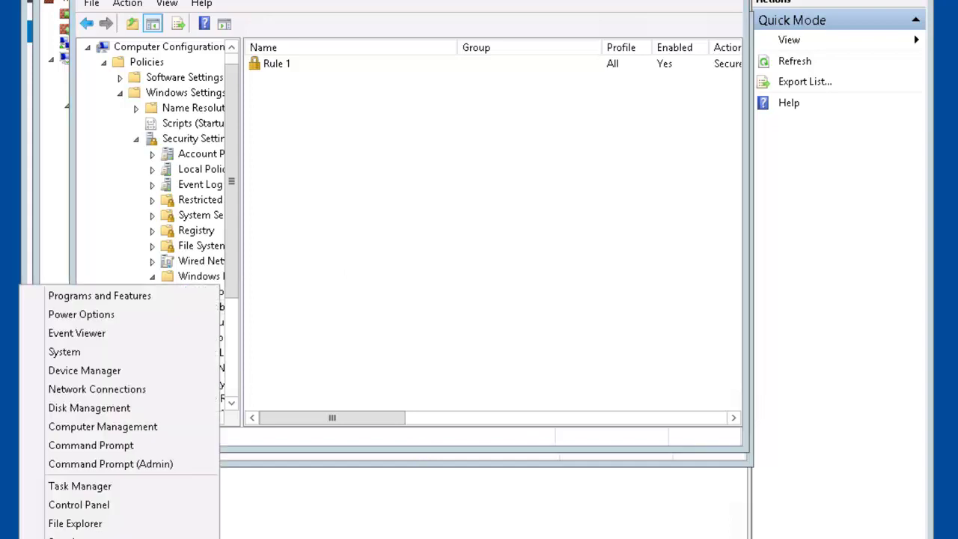
left_click(151, 463)
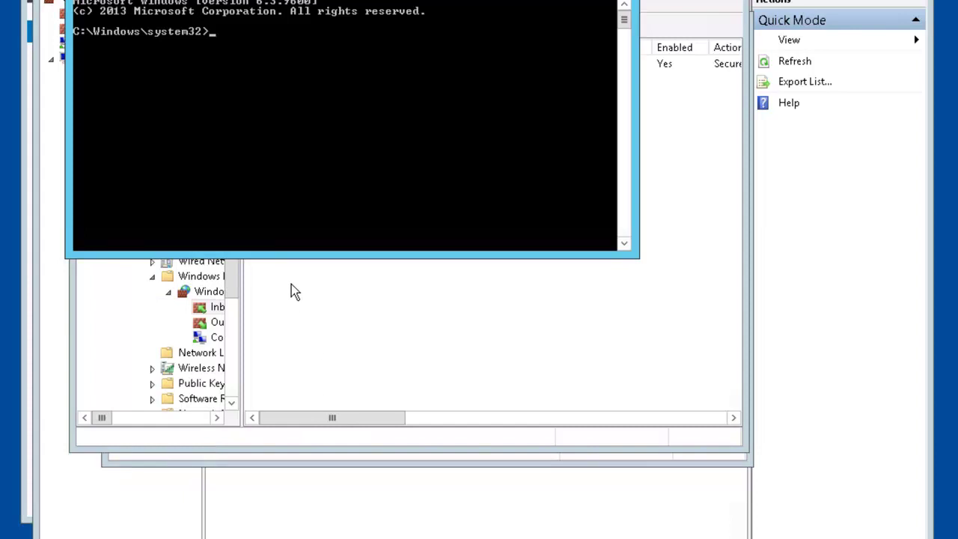
type("ping plabdm01")
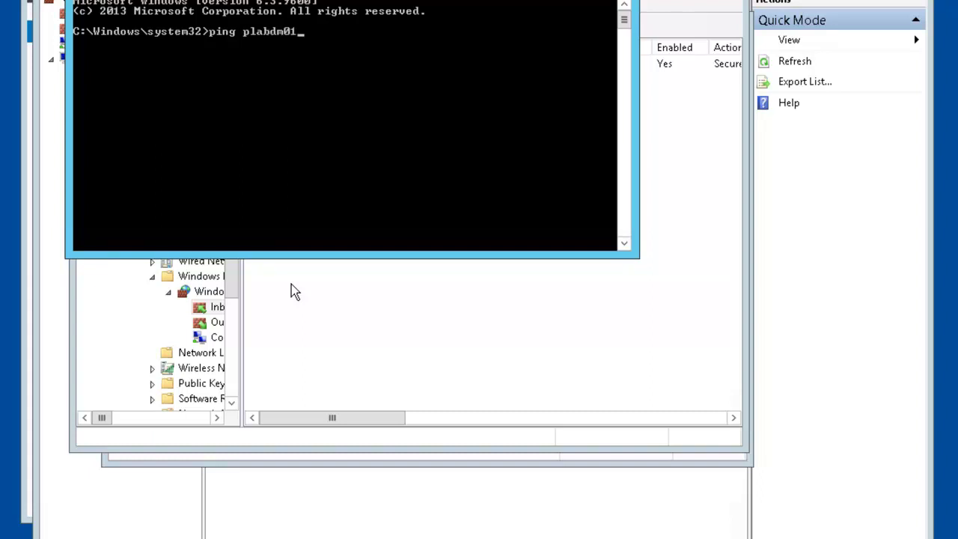
key("Return")
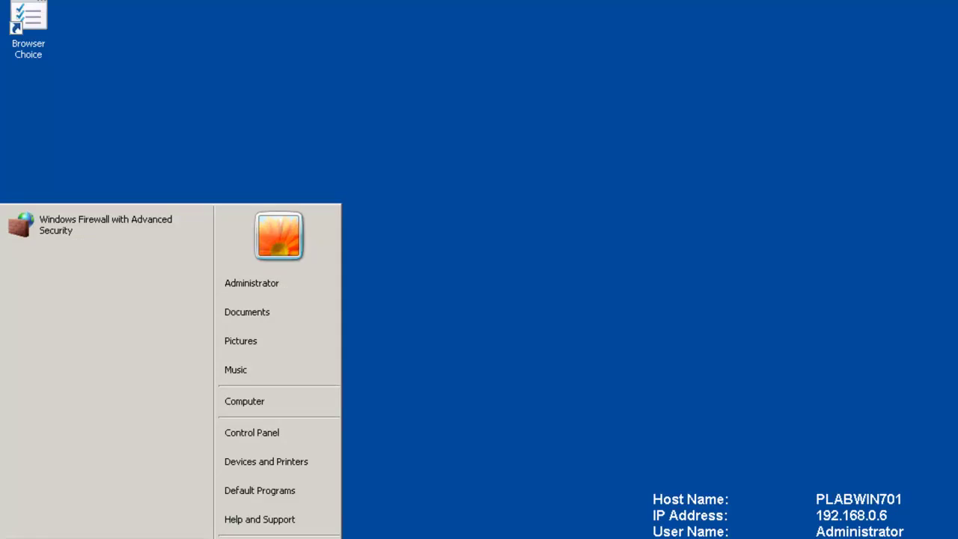
On PLABWIN701, open cmd and run 'ping plabdc01', which loses all 4 packets.
type("cmd")
key("Return")
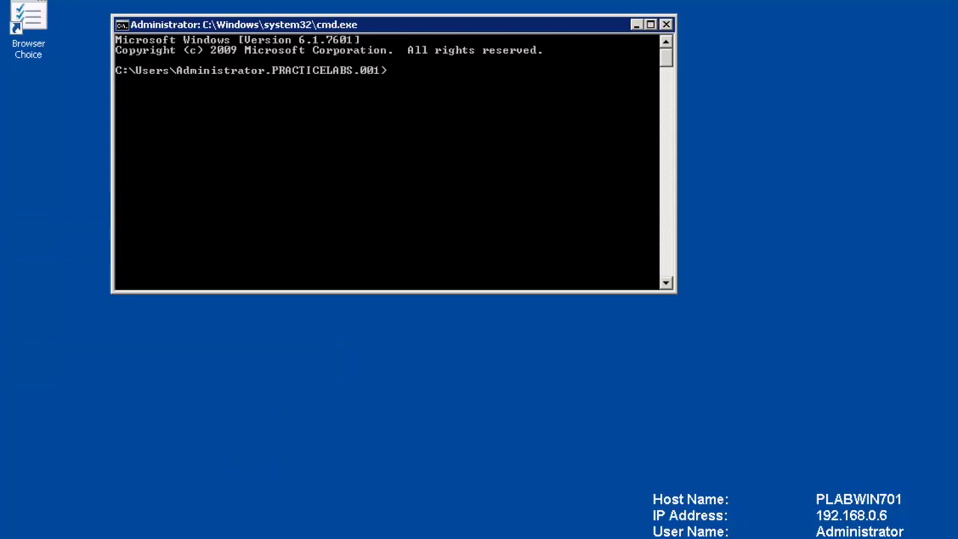
type("ping")
type(" plabdc")
type("01")
key("Return")
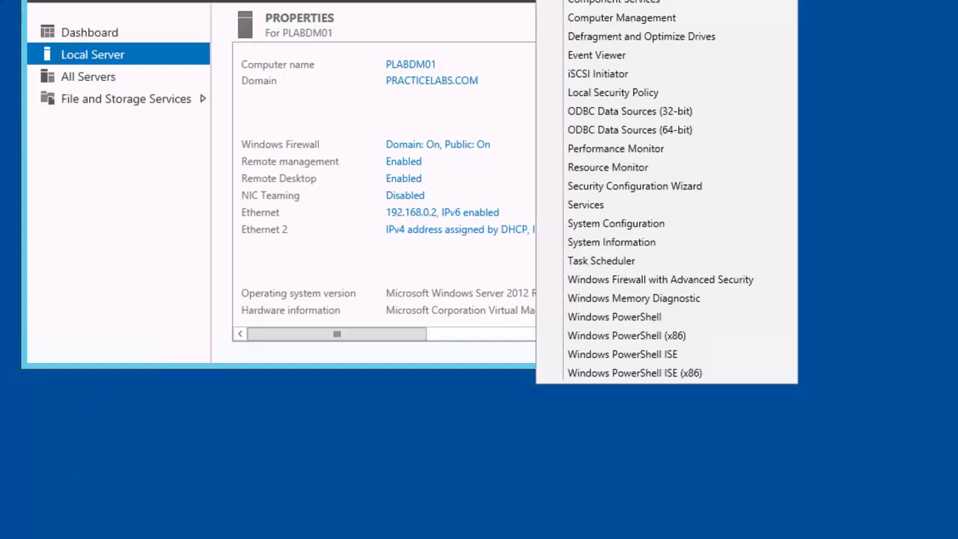
On PLABDM01, run 'ping plabdc01' in an admin Command Prompt, receiving replies from 192.168.0.1.
key("super+x")
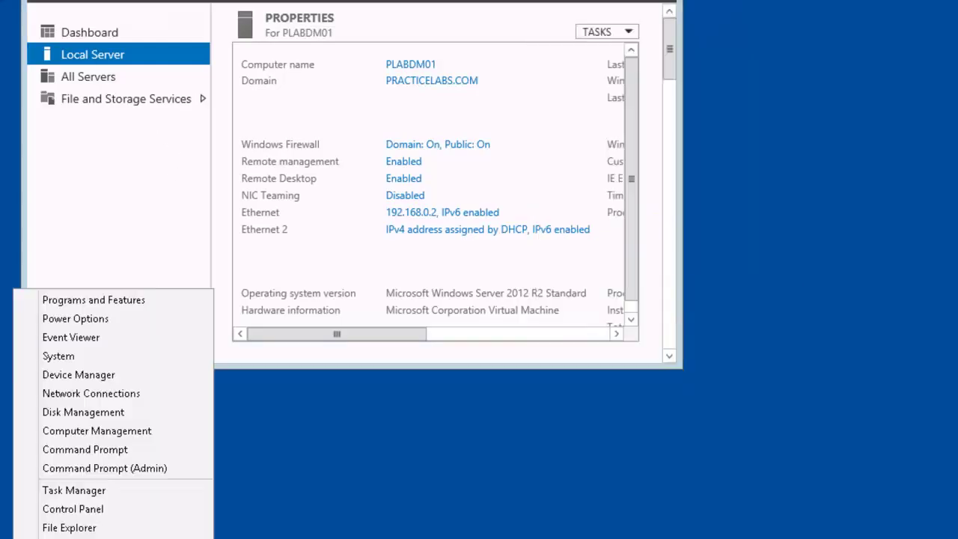
left_click(150, 467)
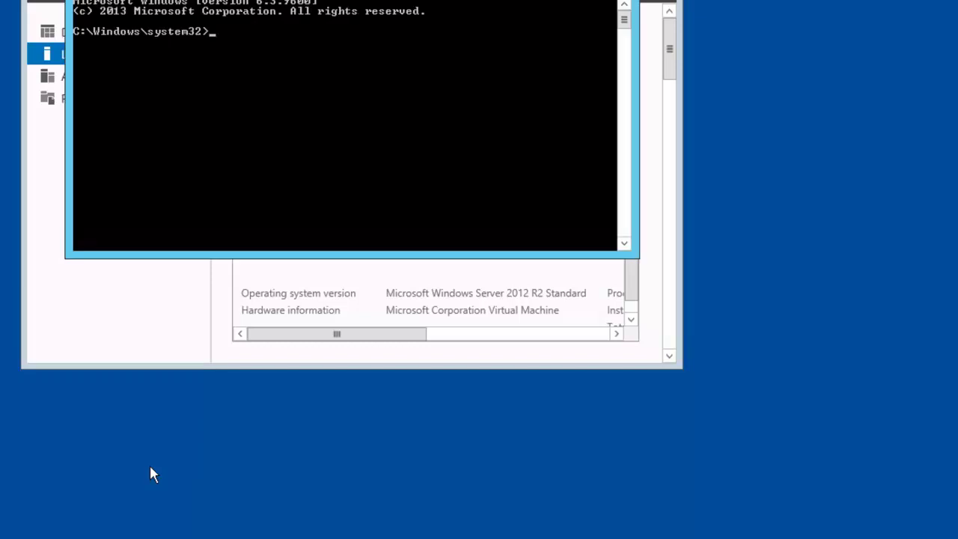
type("ping plabdc01")
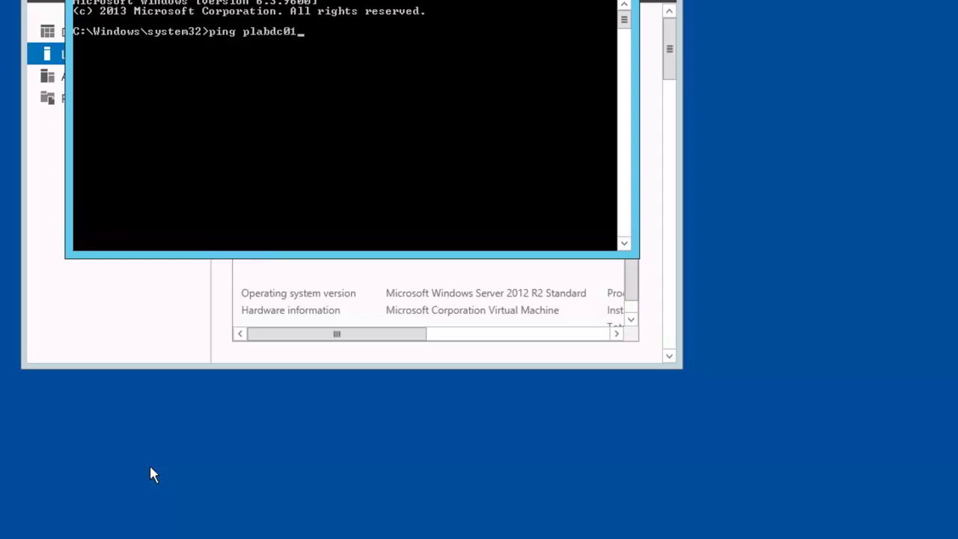
key("Return")
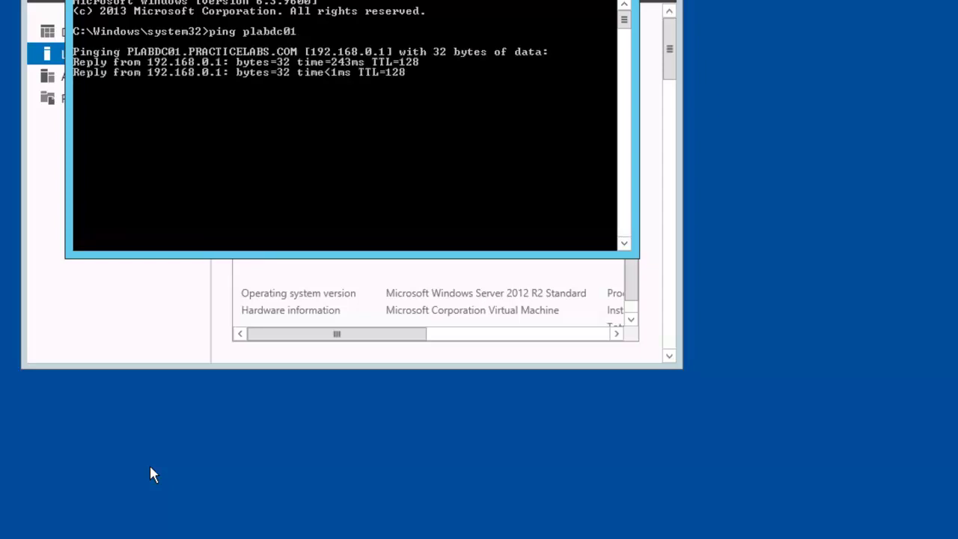